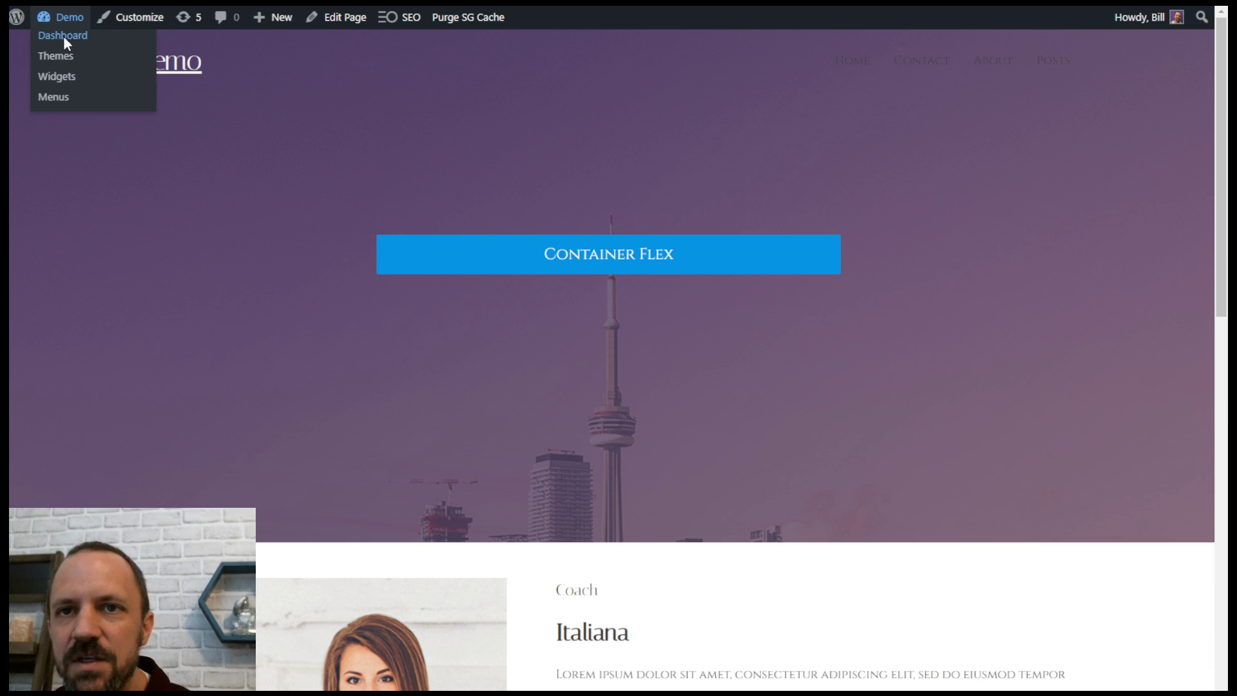
Step: Go from the Dashboard to Installed Plugins and open Spectra's settings page
click(63, 36)
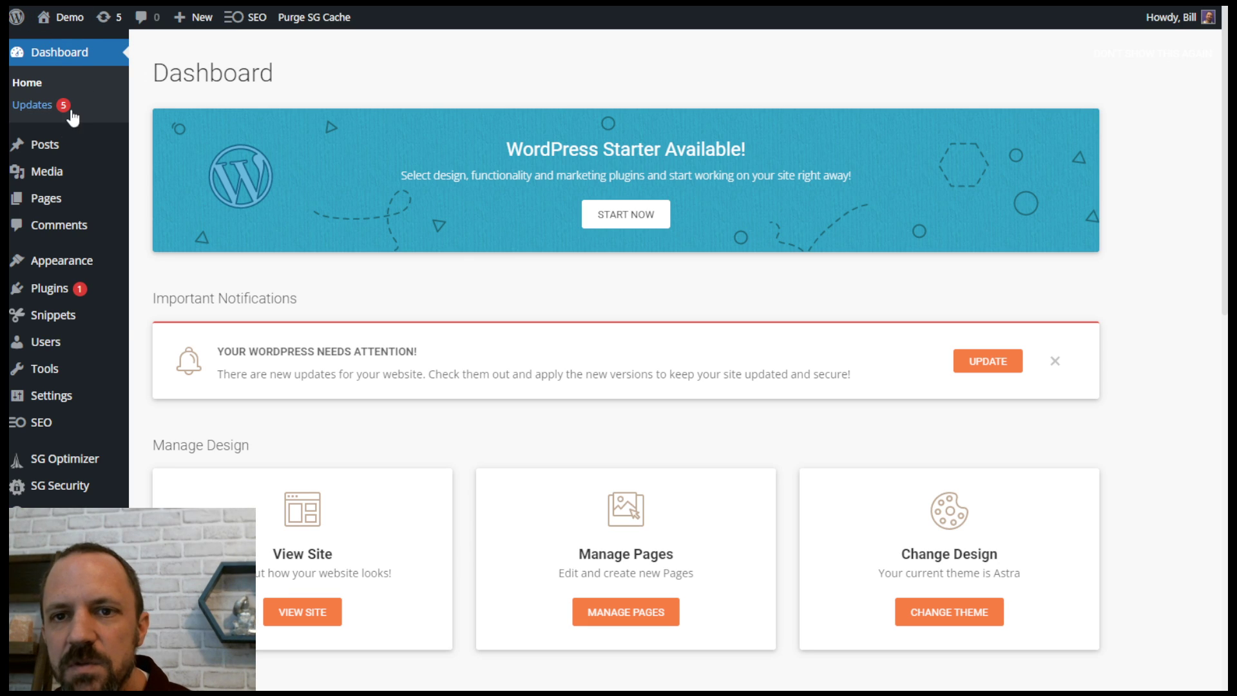
mouse_move(45, 288)
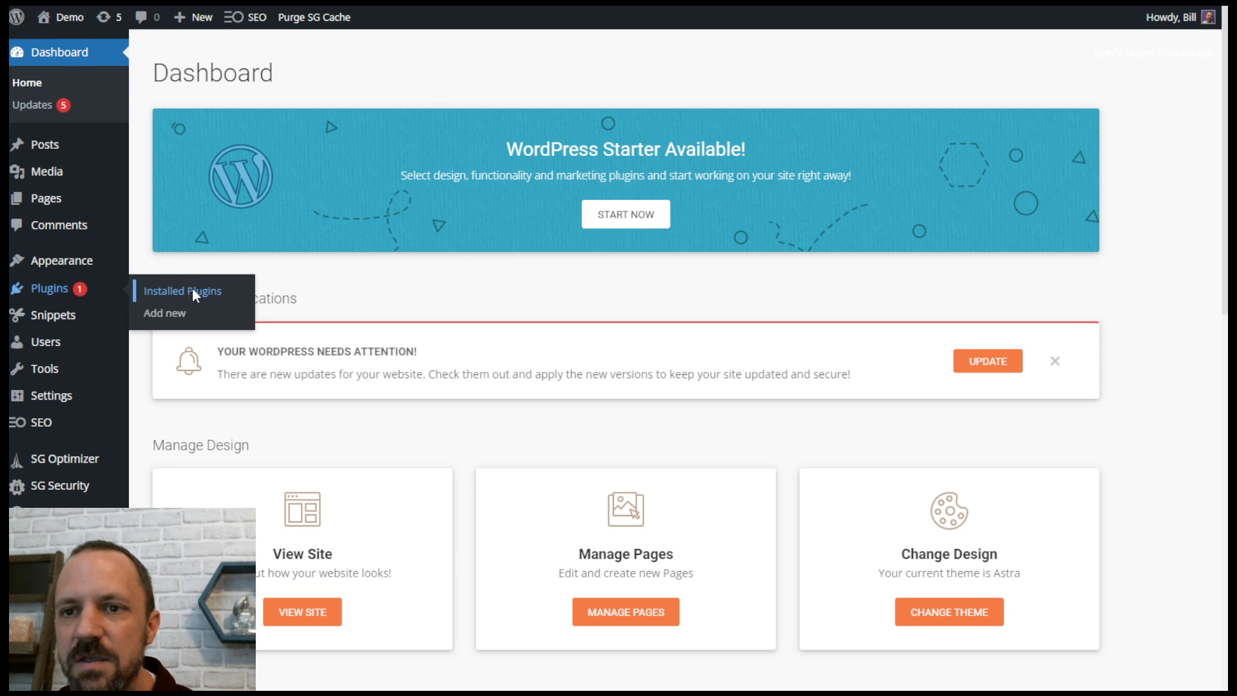
click(192, 290)
scroll(229, 316, down, 2)
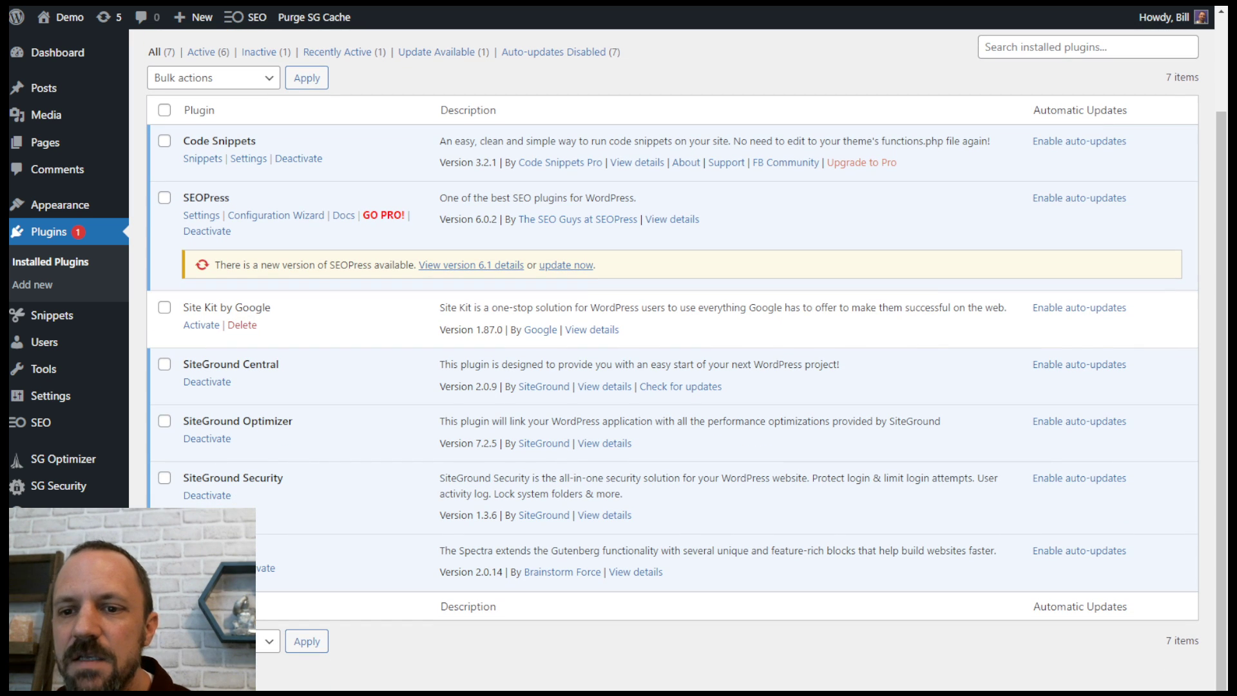
click(201, 568)
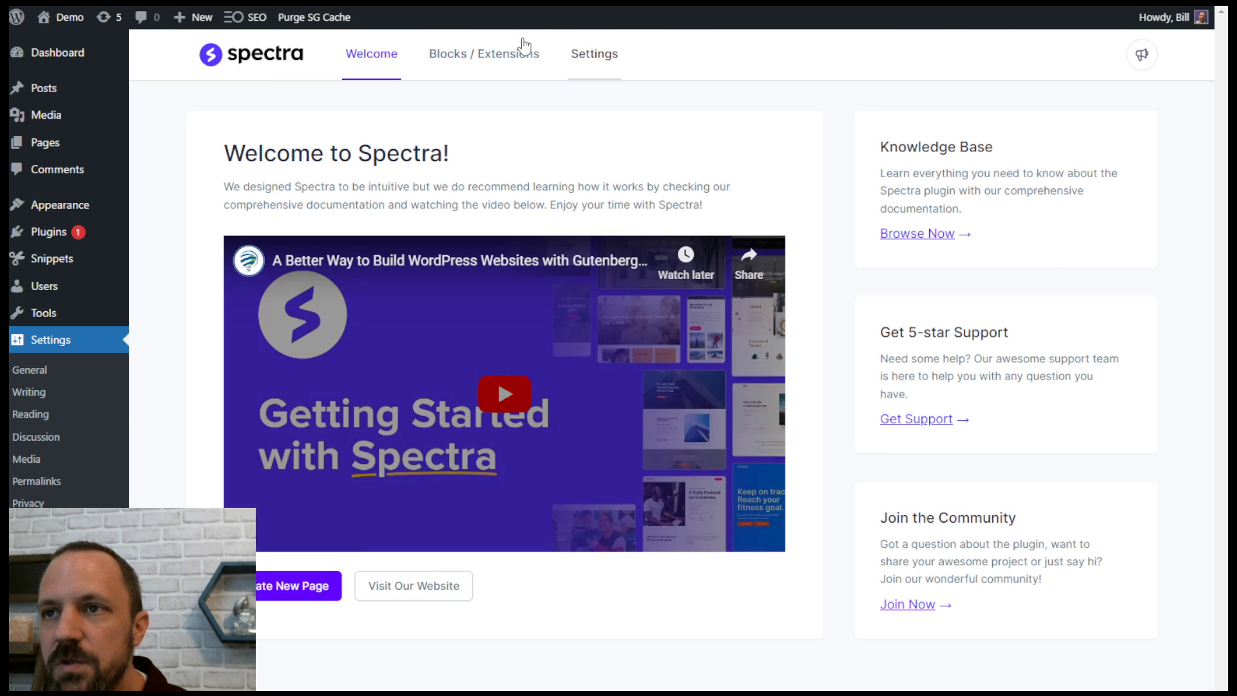
Step: Show Spectra's Blocks / Extensions tab and highlight the Container block's name
click(492, 64)
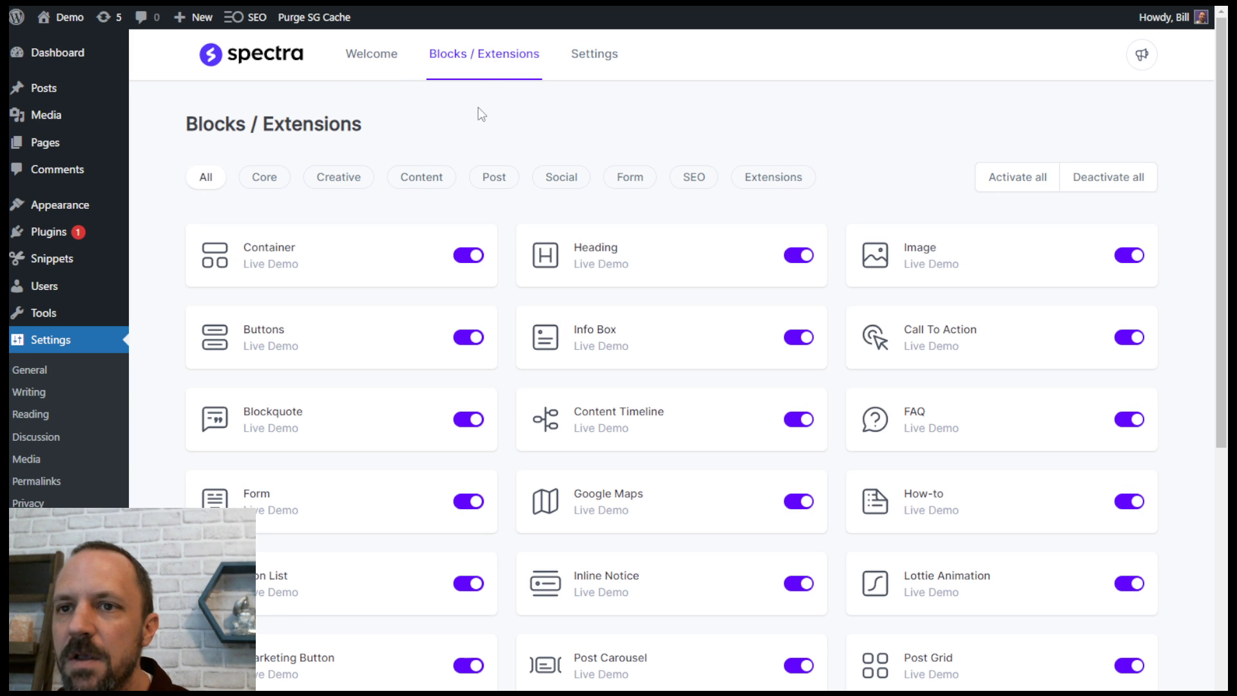
drag(251, 247, 303, 270)
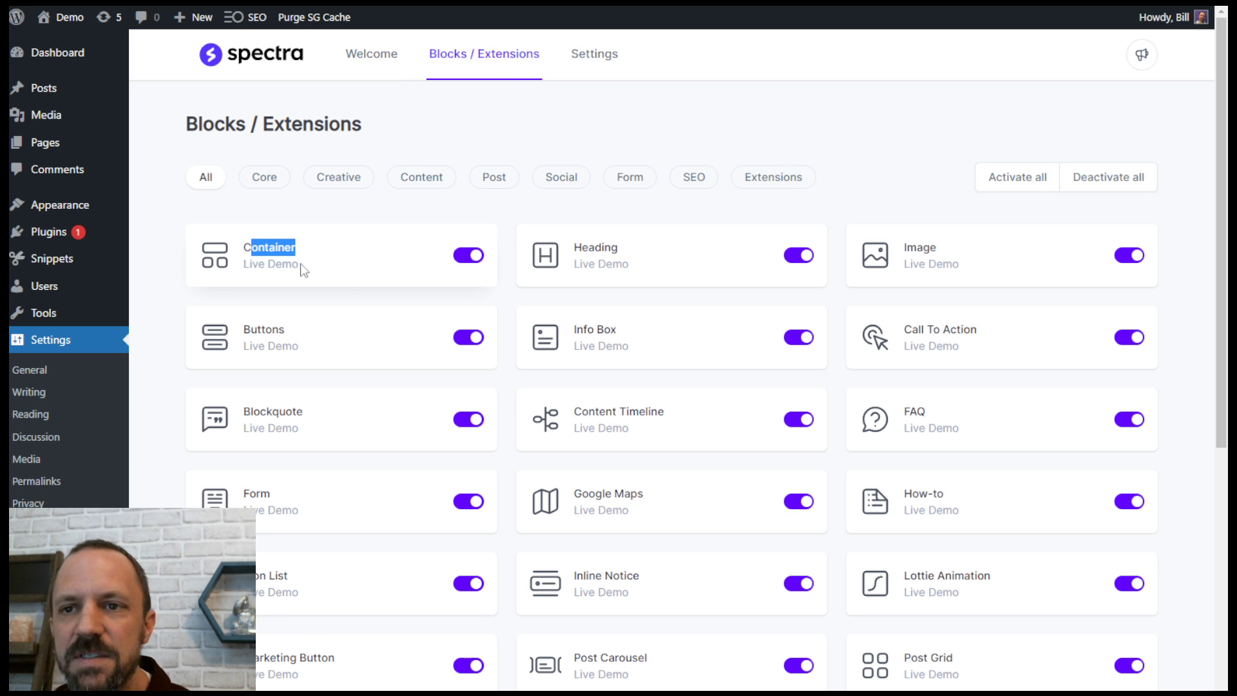
click(271, 248)
mouse_move(41, 89)
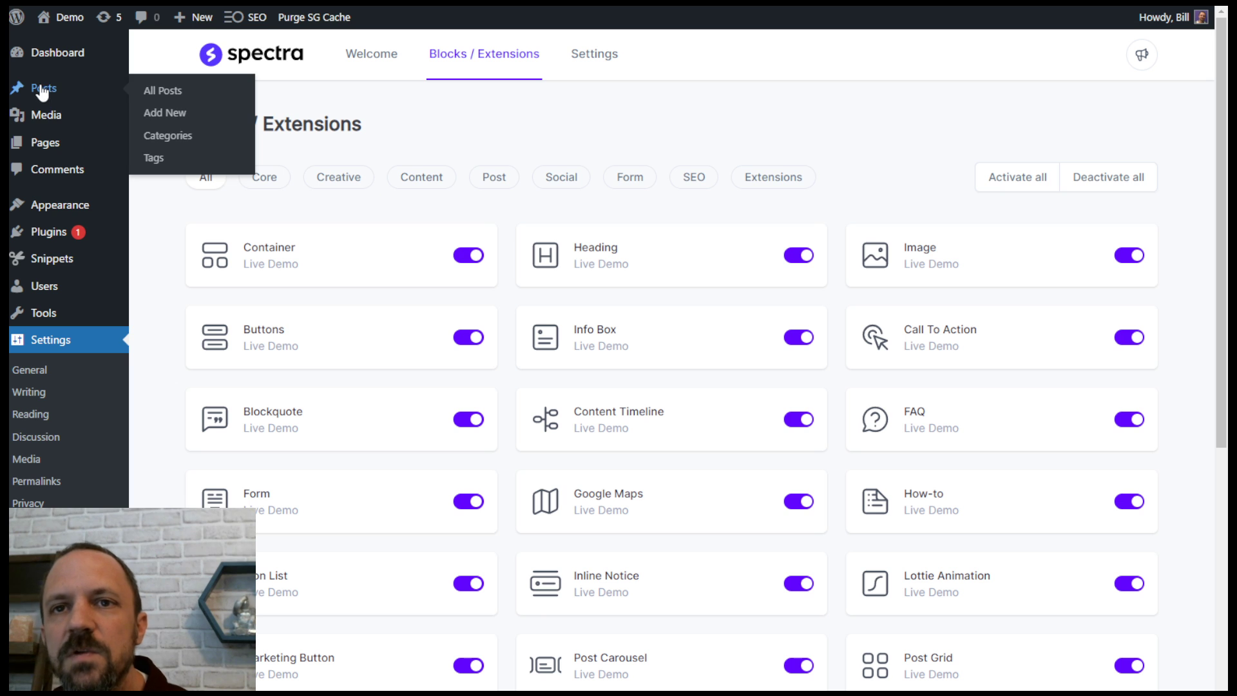
Step: Open Blog Post from the All Posts list in the block editor
click(172, 95)
mouse_move(185, 191)
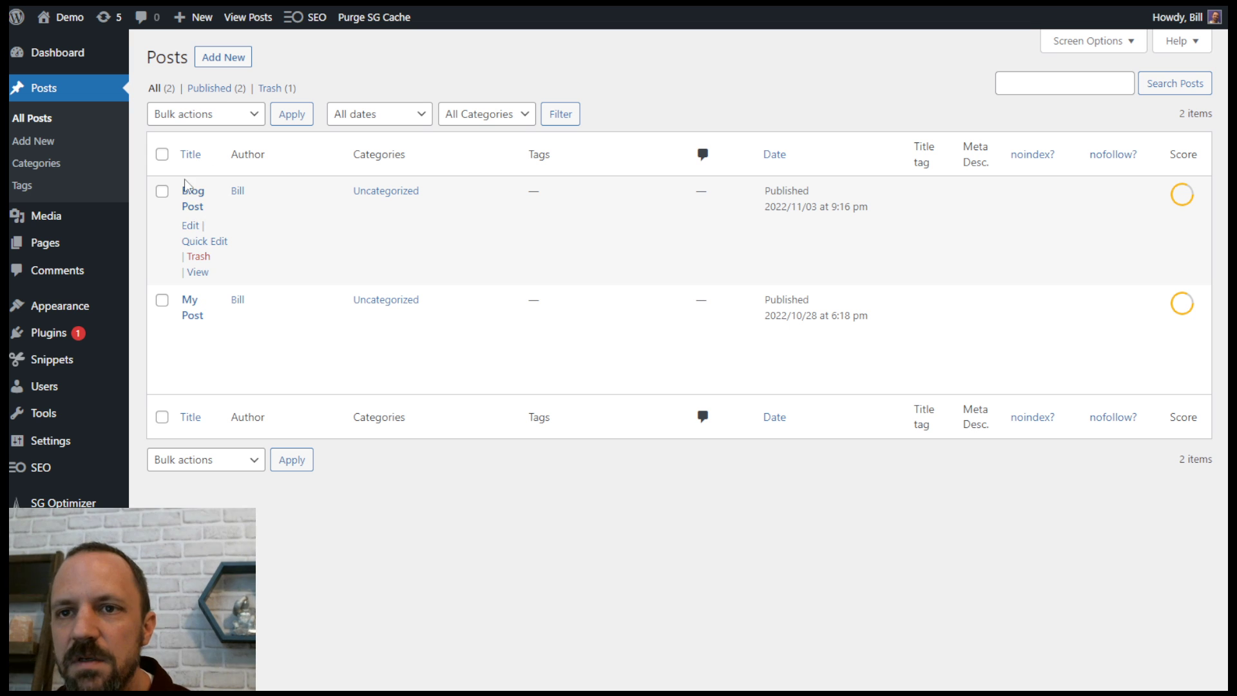
click(191, 225)
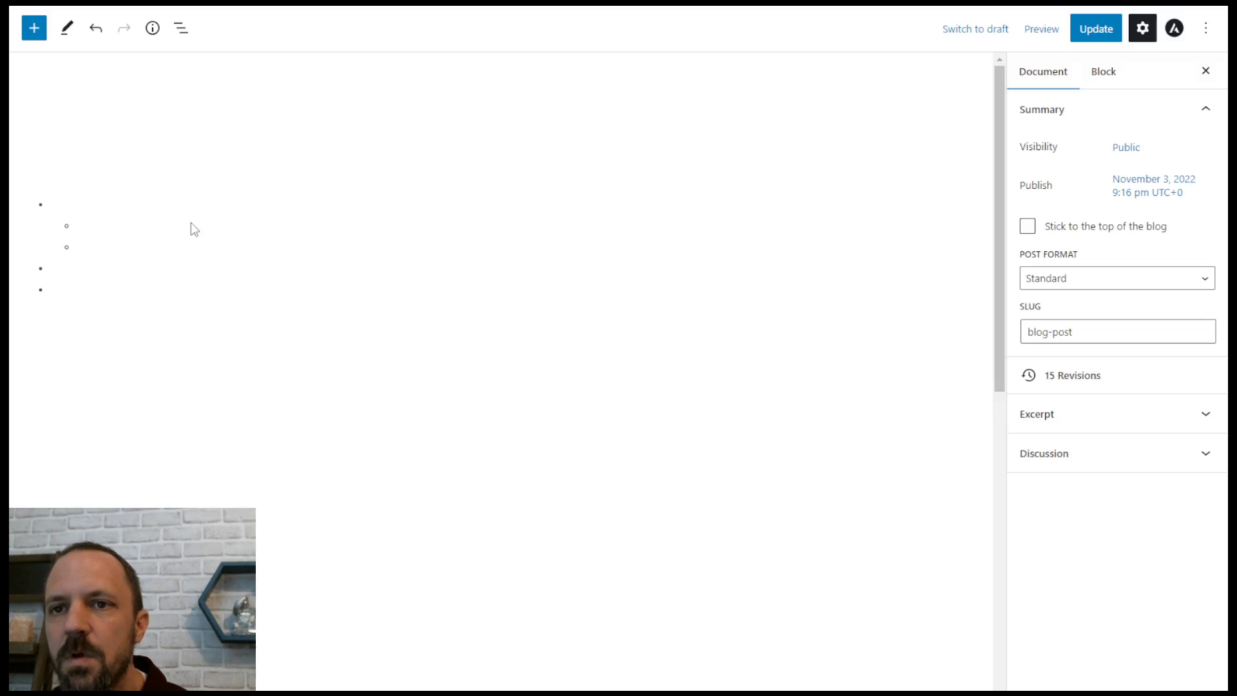
Step: Scroll to Info Box 1 and 2, selecting the Write Your Post heading and paragraph
scroll(926, 243, down, 3)
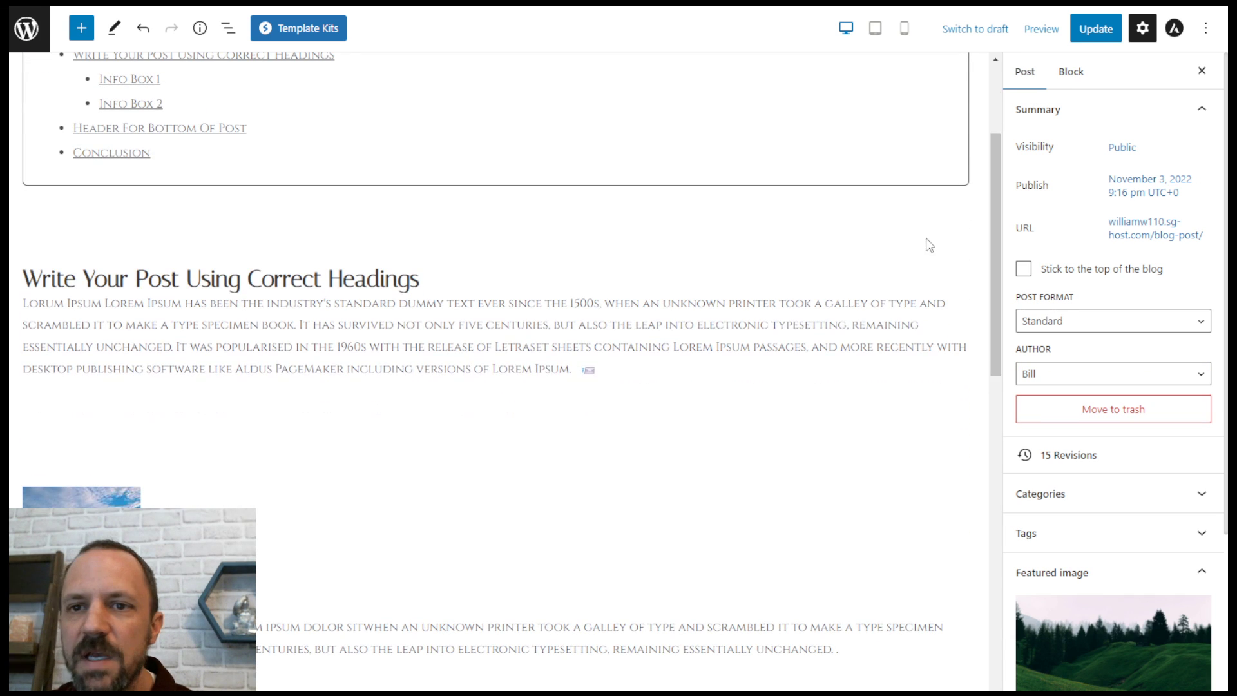
click(237, 278)
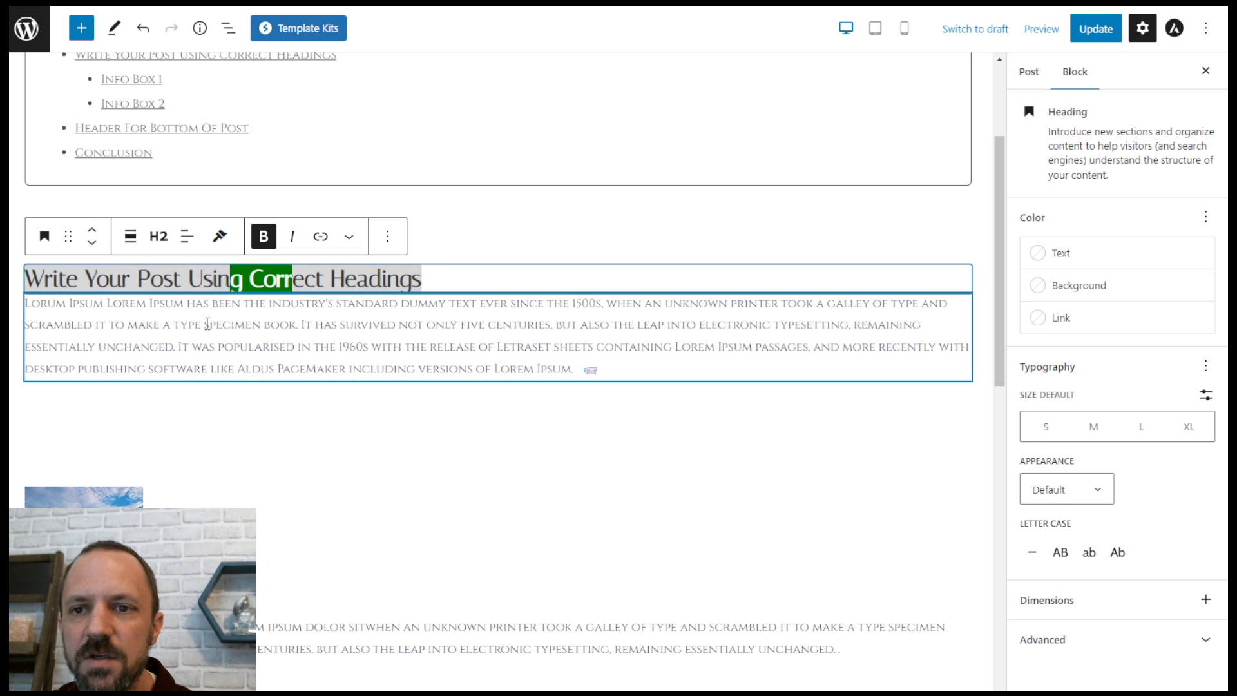
double_click(199, 329)
click(430, 348)
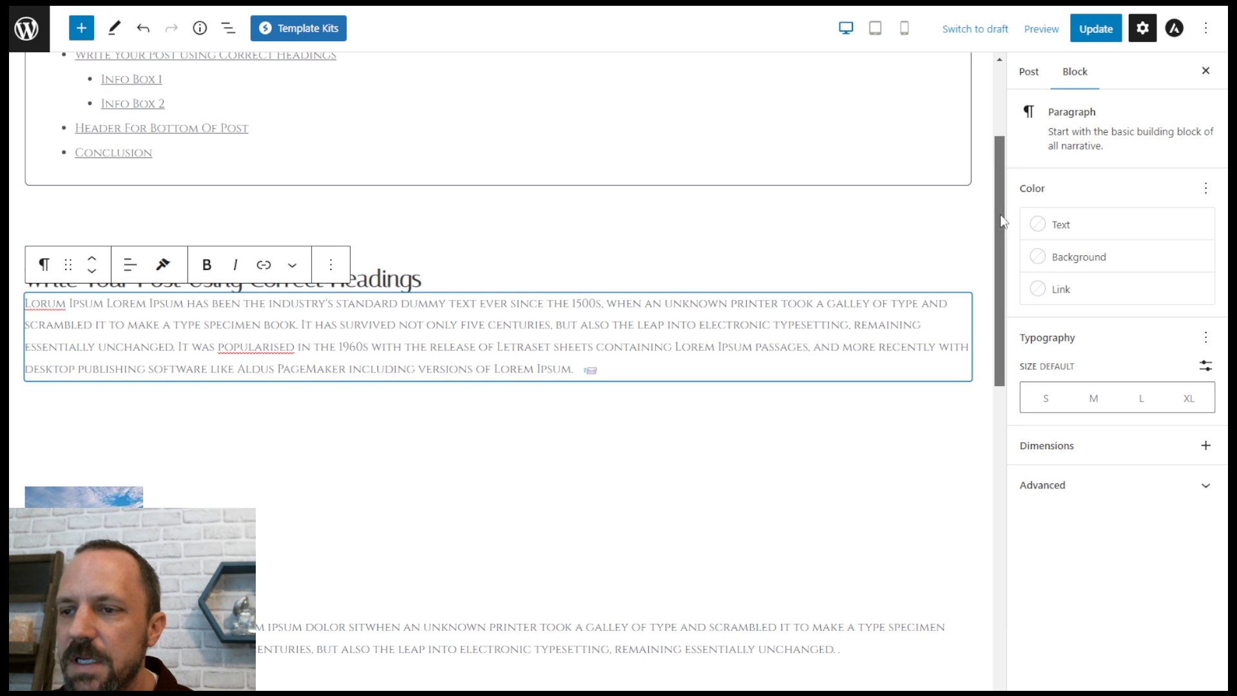
drag(995, 216, 998, 306)
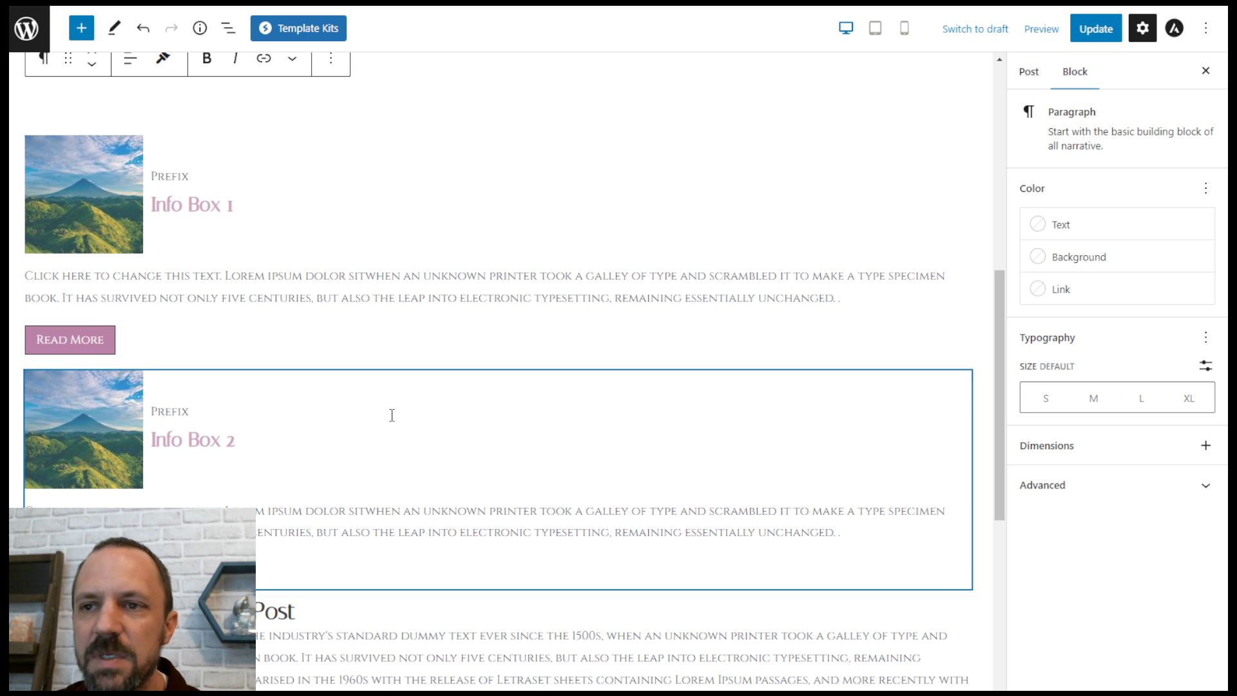
scroll(1007, 348, up, 1)
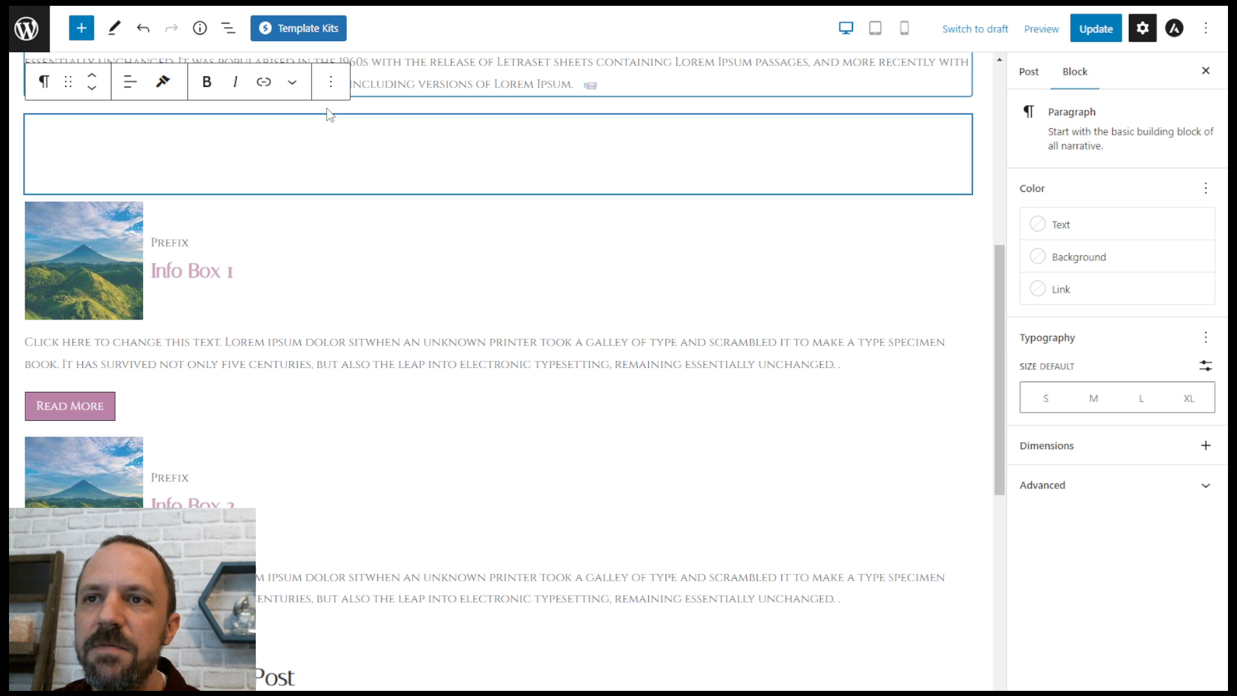
Step: In List View, expand the Container and select each Info Box, then the Container again
click(228, 28)
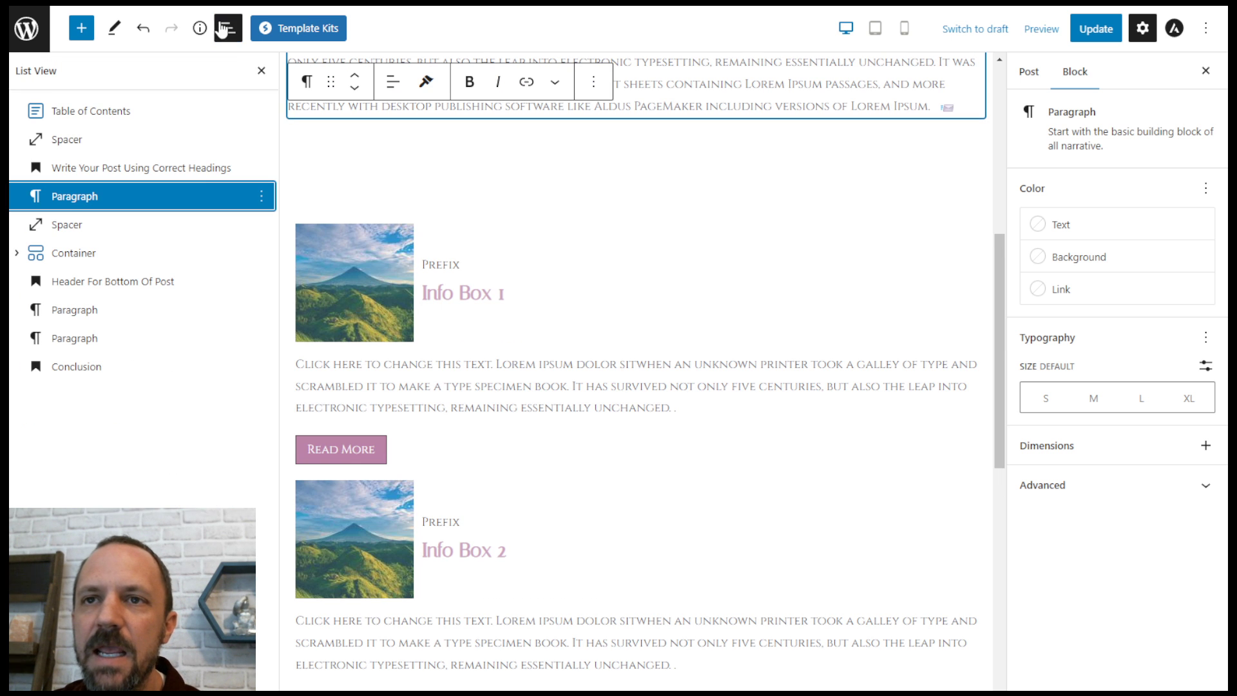
click(77, 254)
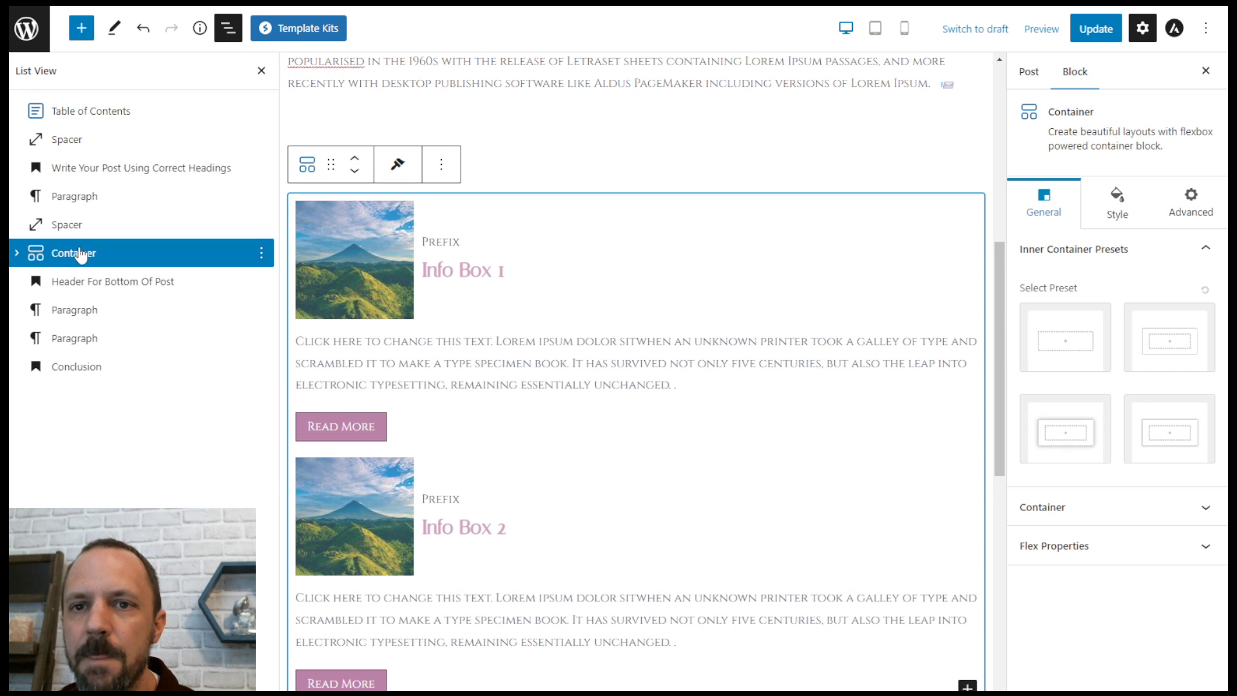
click(17, 256)
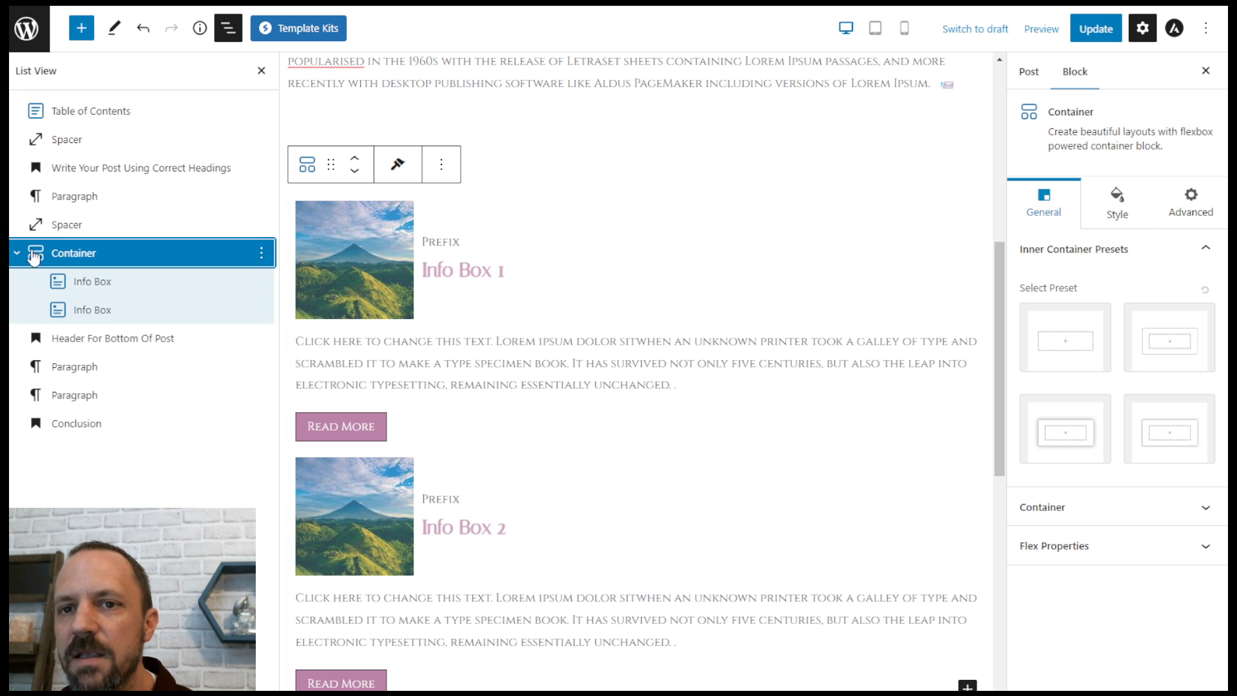
click(94, 282)
click(94, 310)
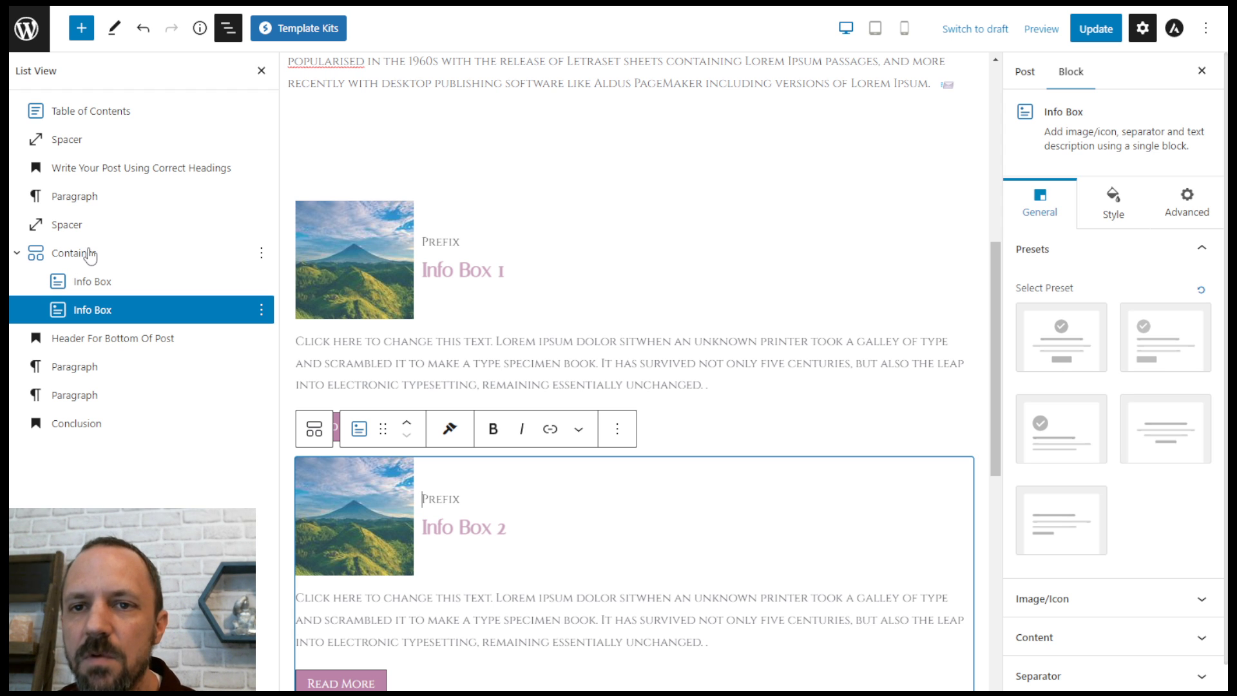
click(71, 253)
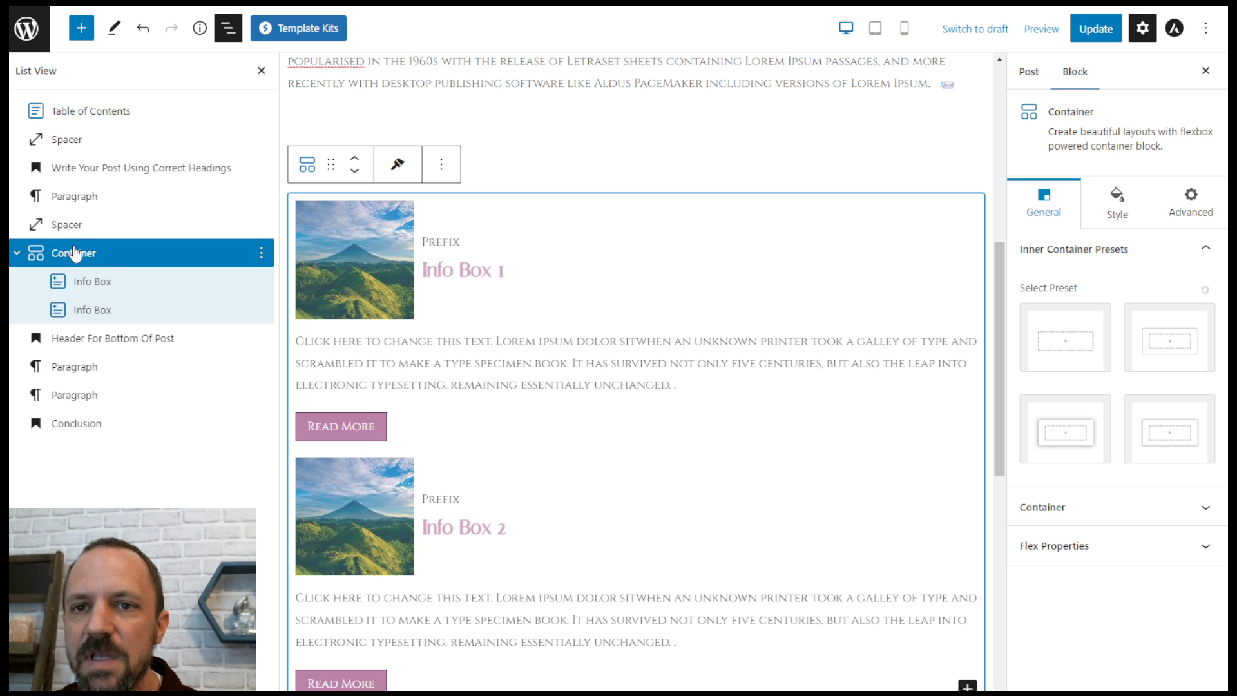
Step: Reselect the Container and place its two Info Boxes side by side in Flex Properties
click(57, 258)
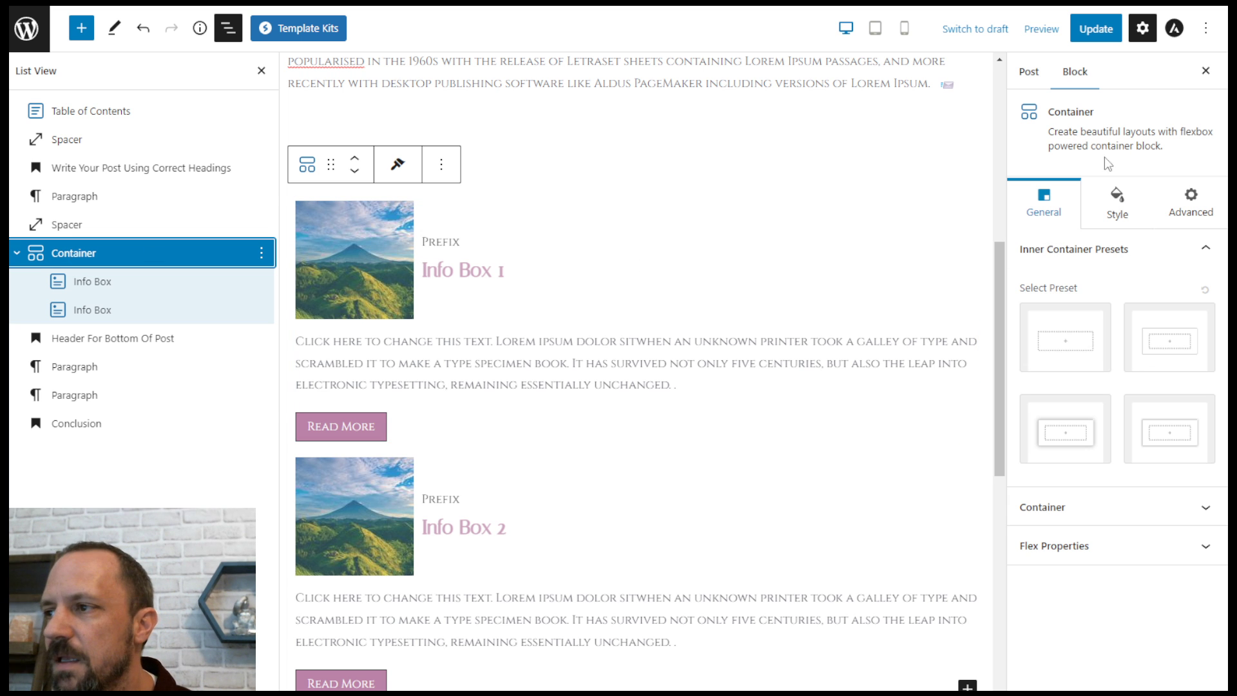
click(1070, 545)
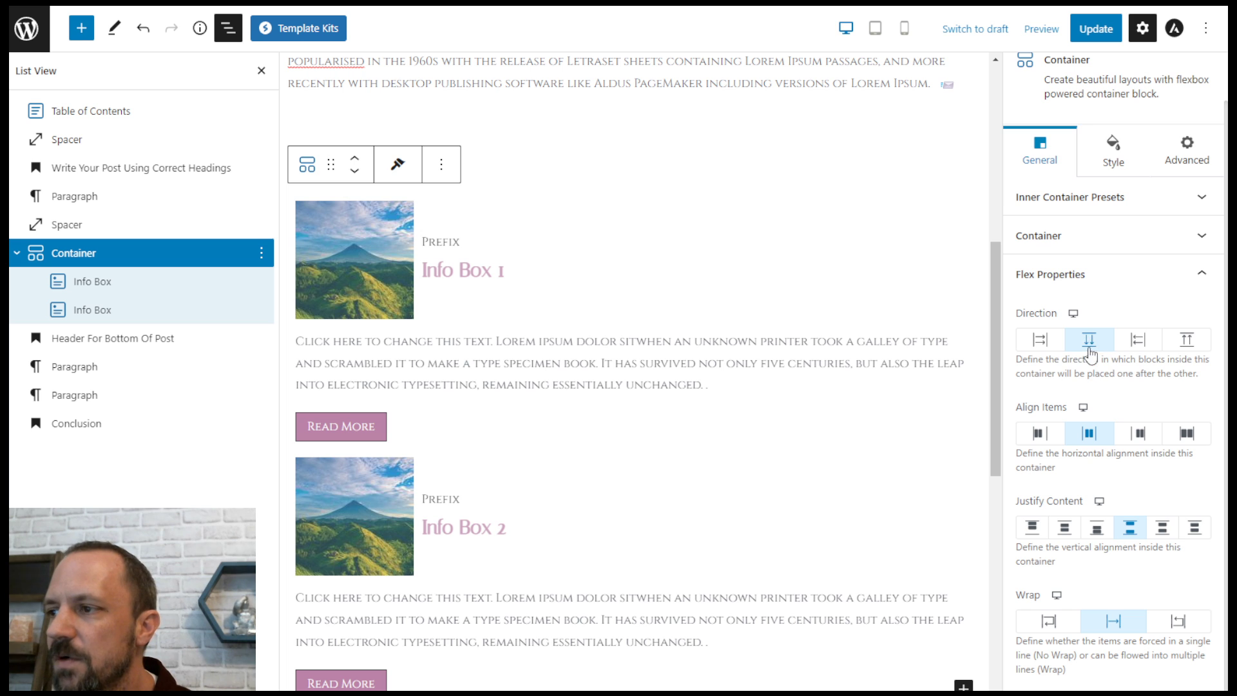
click(1040, 342)
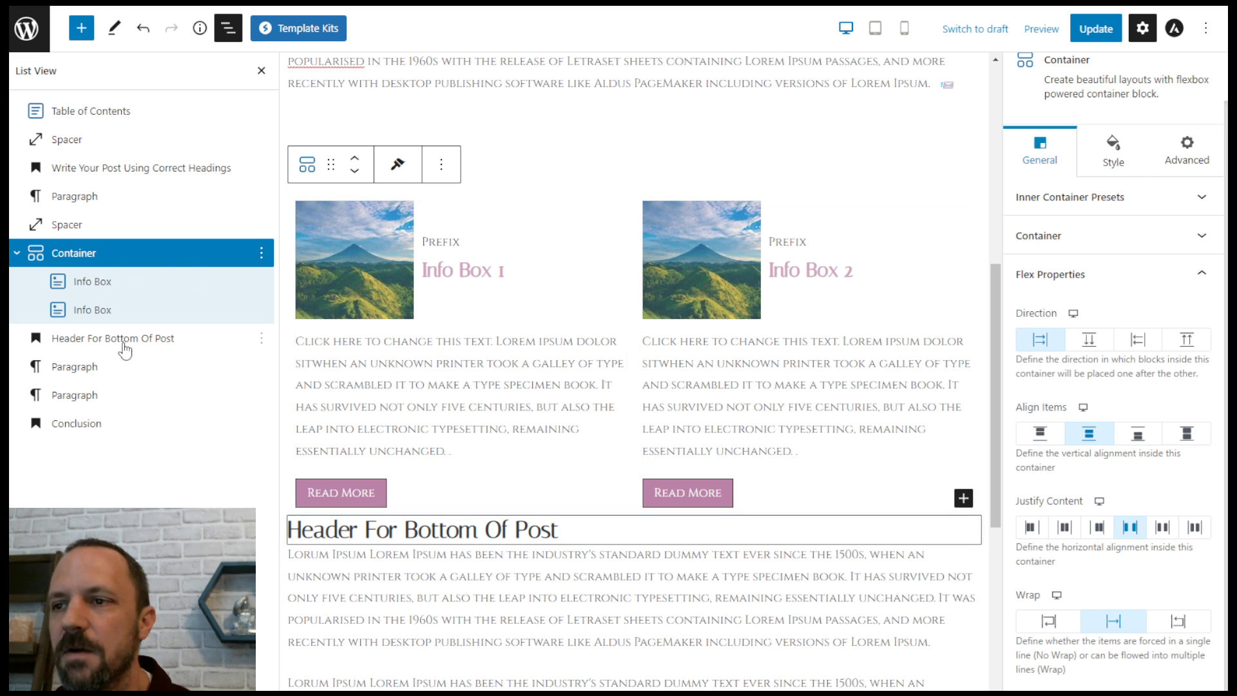
Step: Set the Container's Minimum Height to 500 px
click(1061, 237)
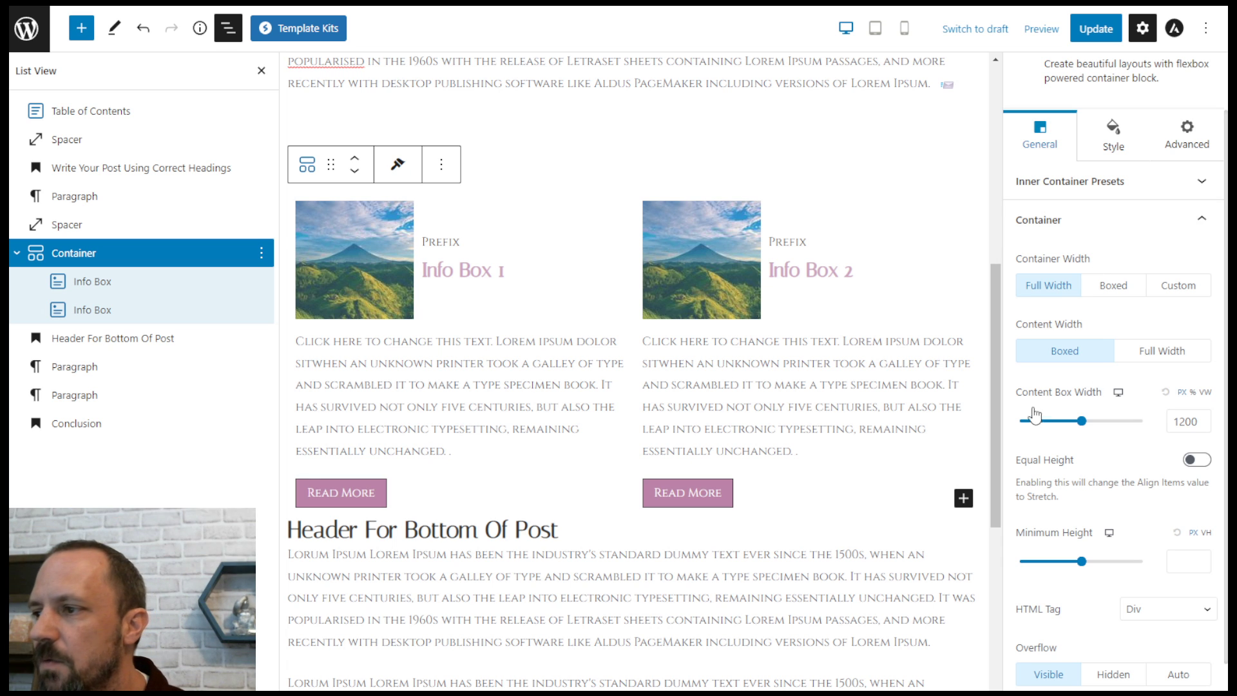
click(1184, 560)
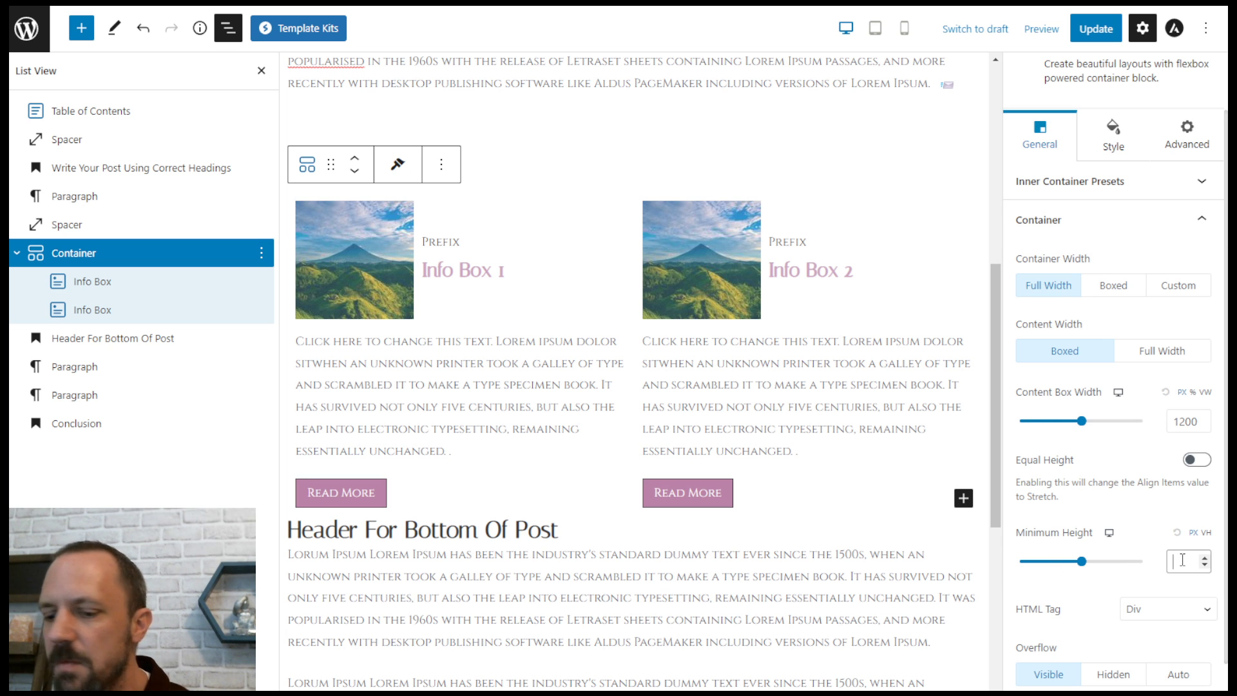
text(500)
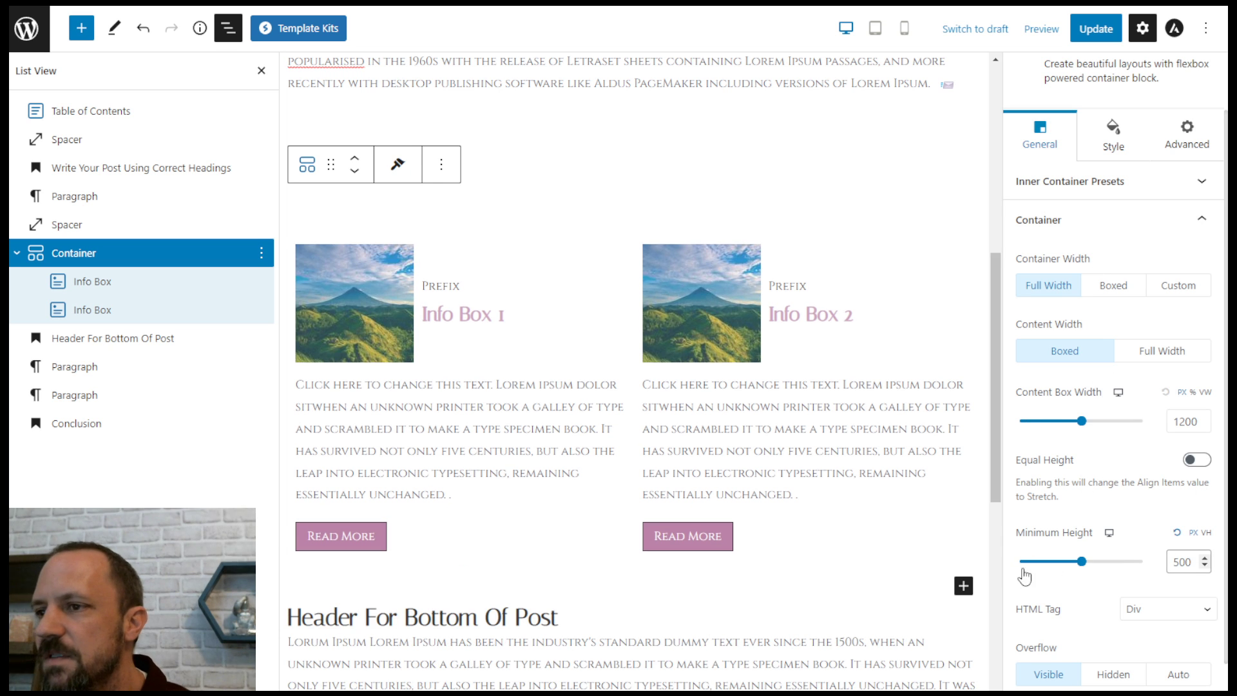
mouse_move(992, 314)
mouse_down()
mouse_move(1008, 381)
mouse_move(1000, 332)
mouse_up()
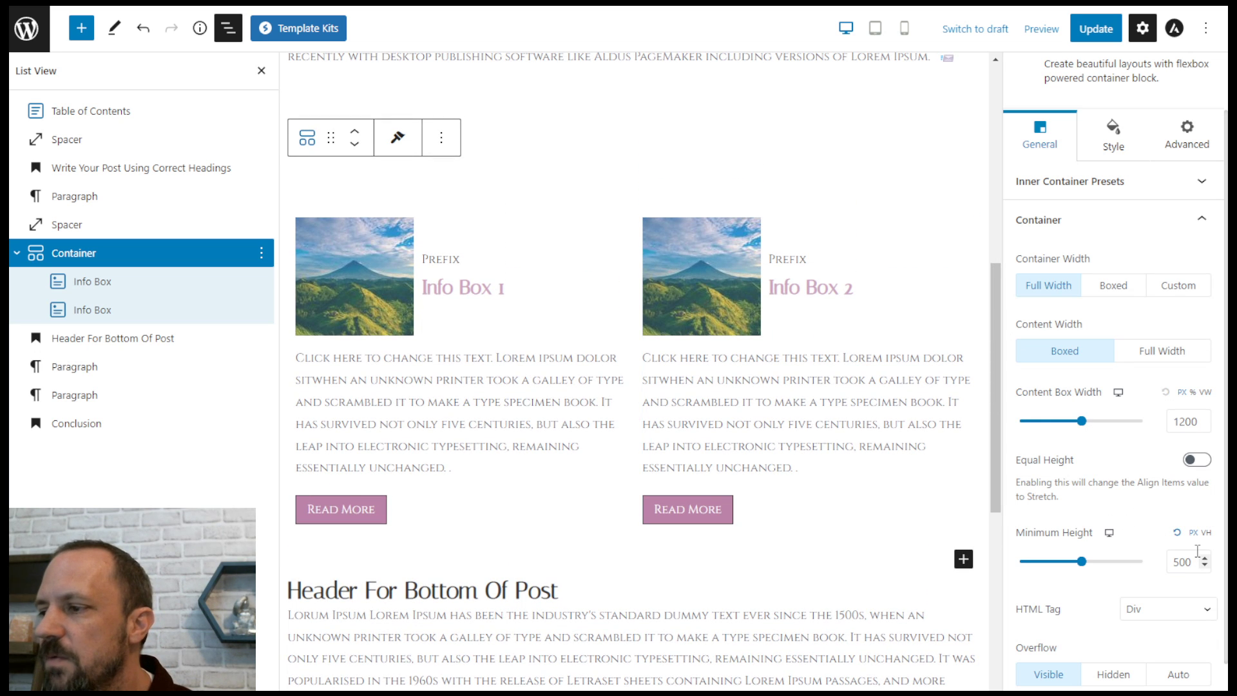
Step: Align both Info Boxes to the bottom of the Container after trying top and middle
click(1050, 220)
click(1081, 330)
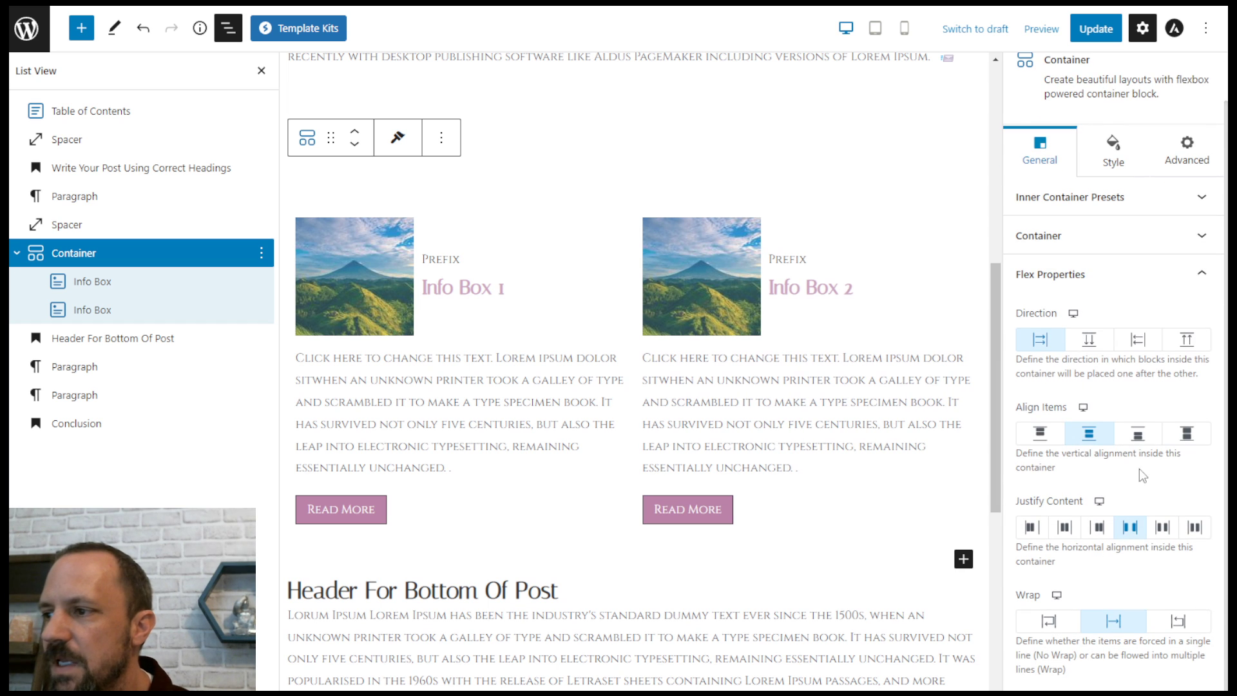
click(1040, 433)
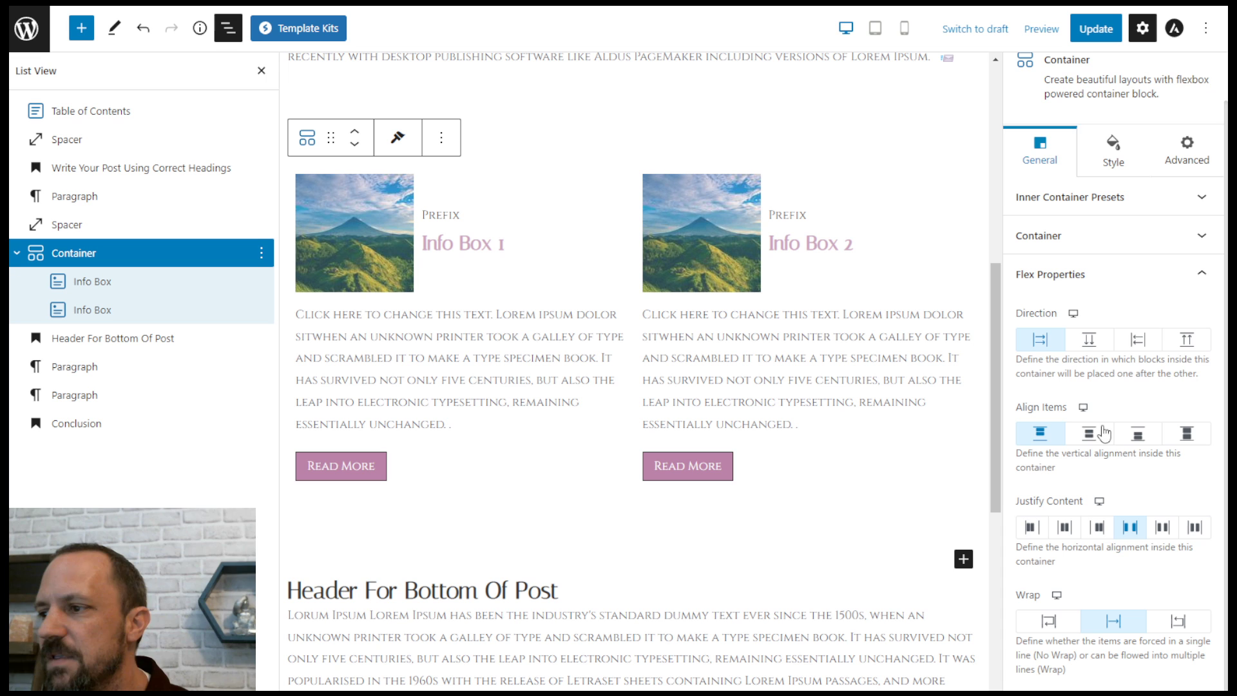
click(1093, 436)
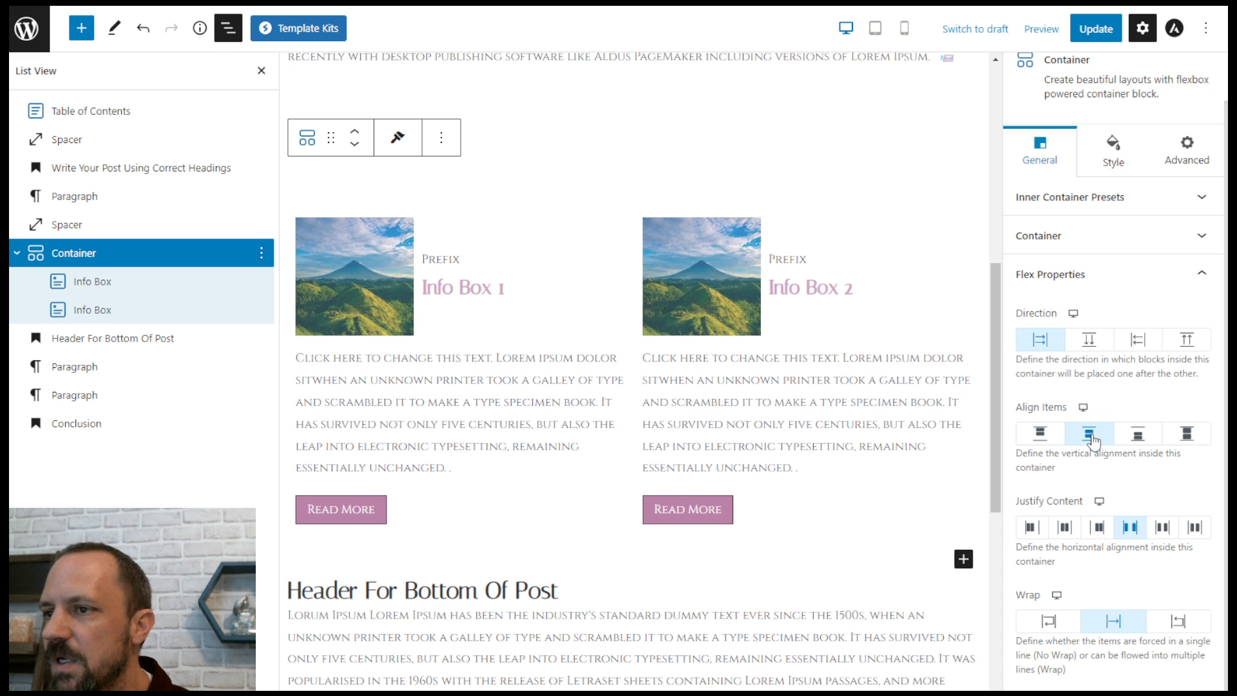
click(1136, 434)
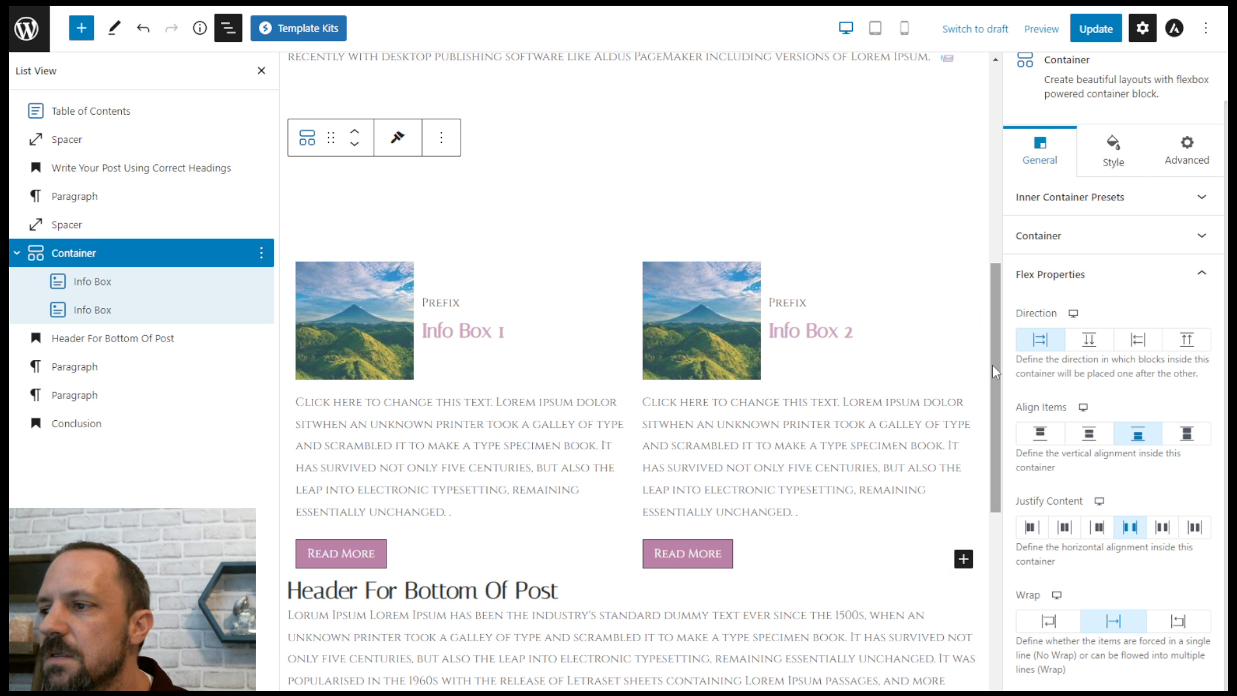
Step: Update the post and return to the Posts list
mouse_move(988, 372)
mouse_down()
mouse_move(993, 431)
mouse_move(996, 388)
mouse_up()
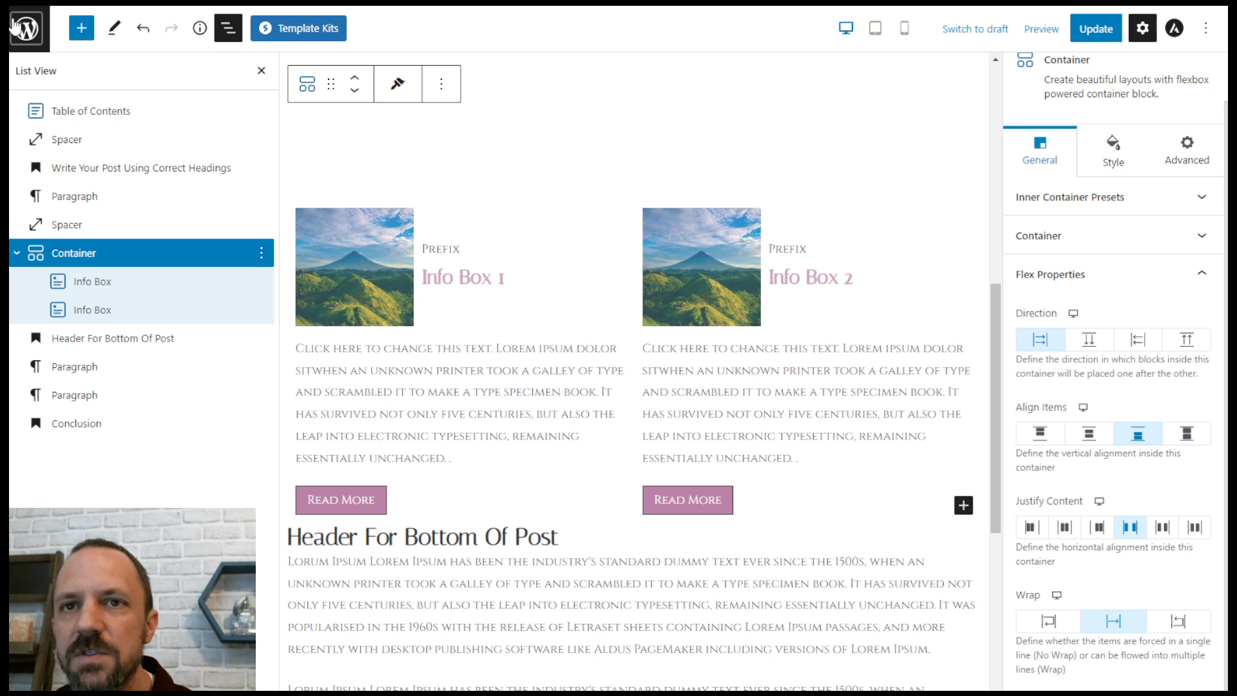
click(1095, 29)
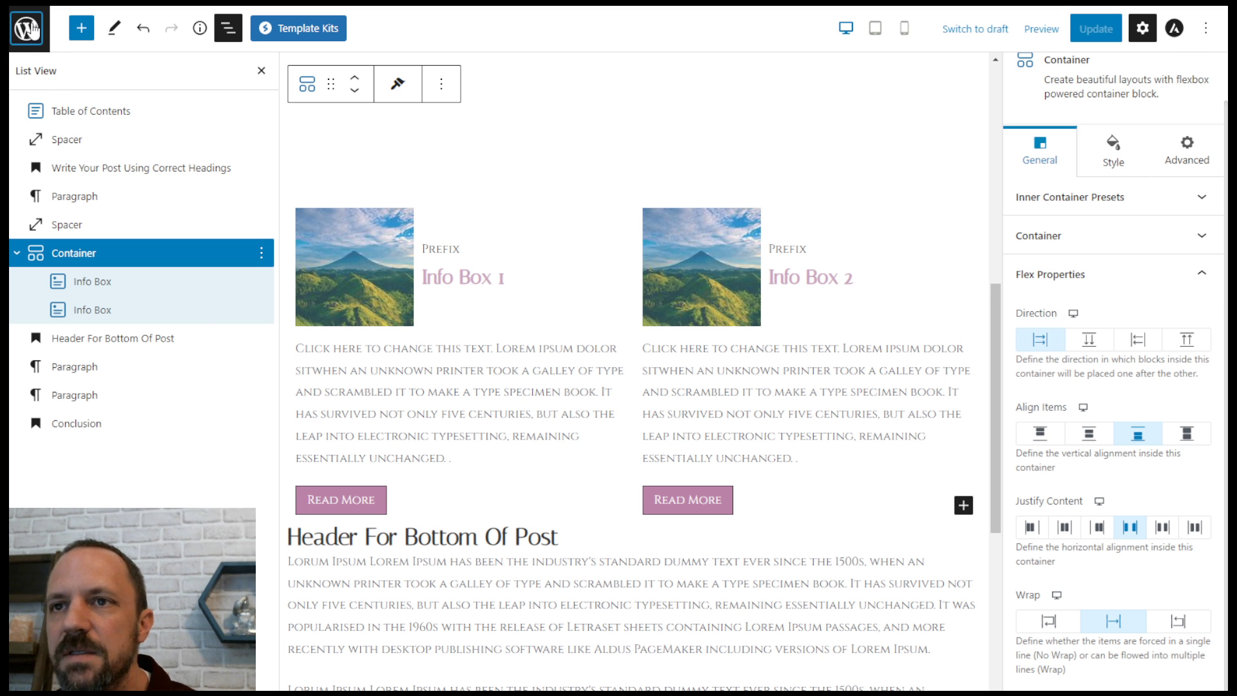
click(33, 29)
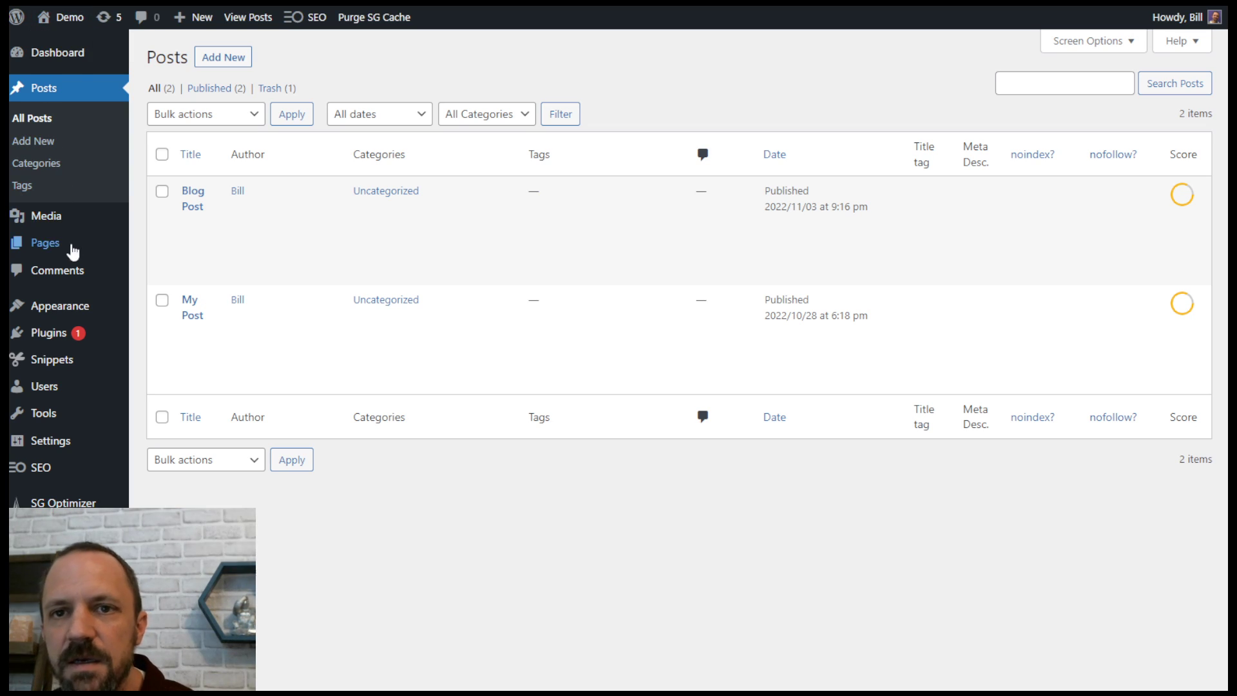
Step: Open the Template page from All Pages in the block editor
mouse_move(50, 250)
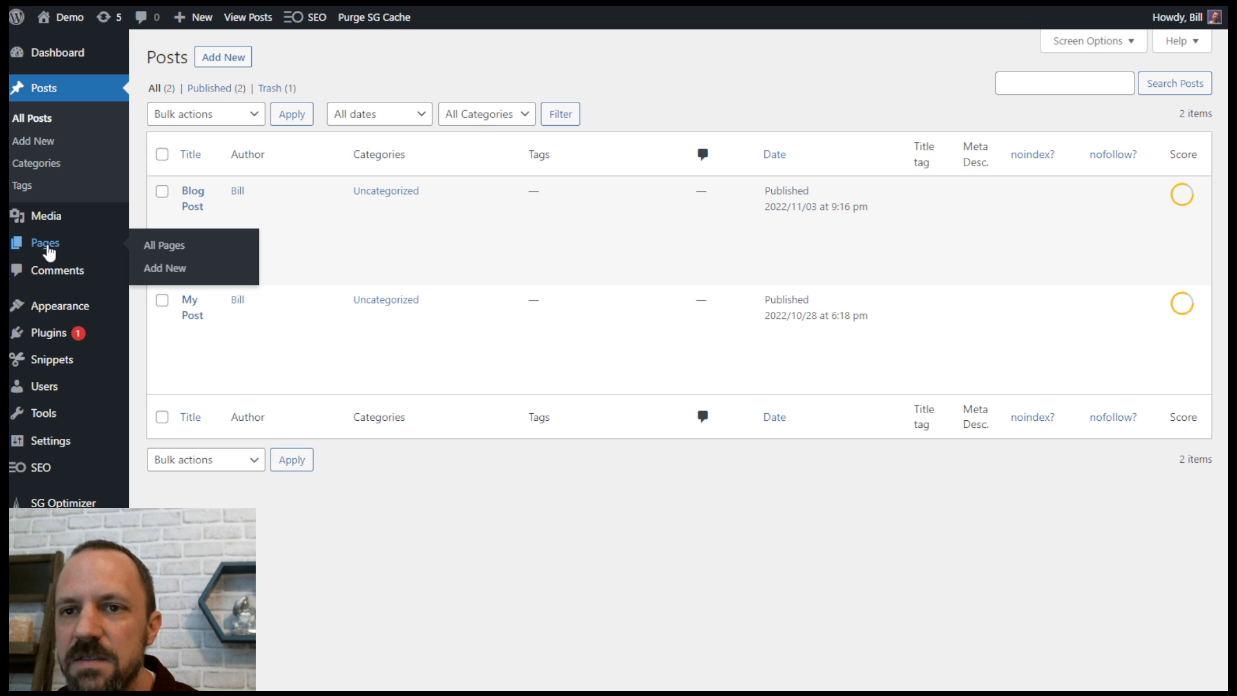
click(170, 245)
scroll(257, 238, down, 4)
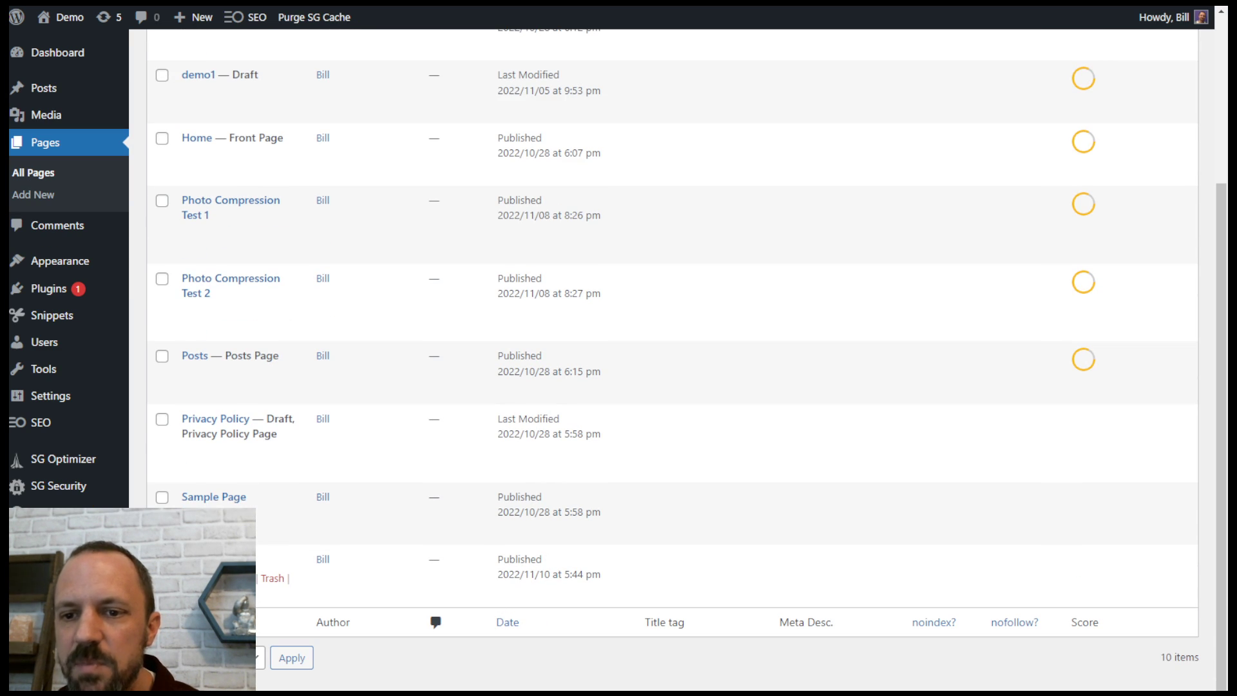
click(92, 284)
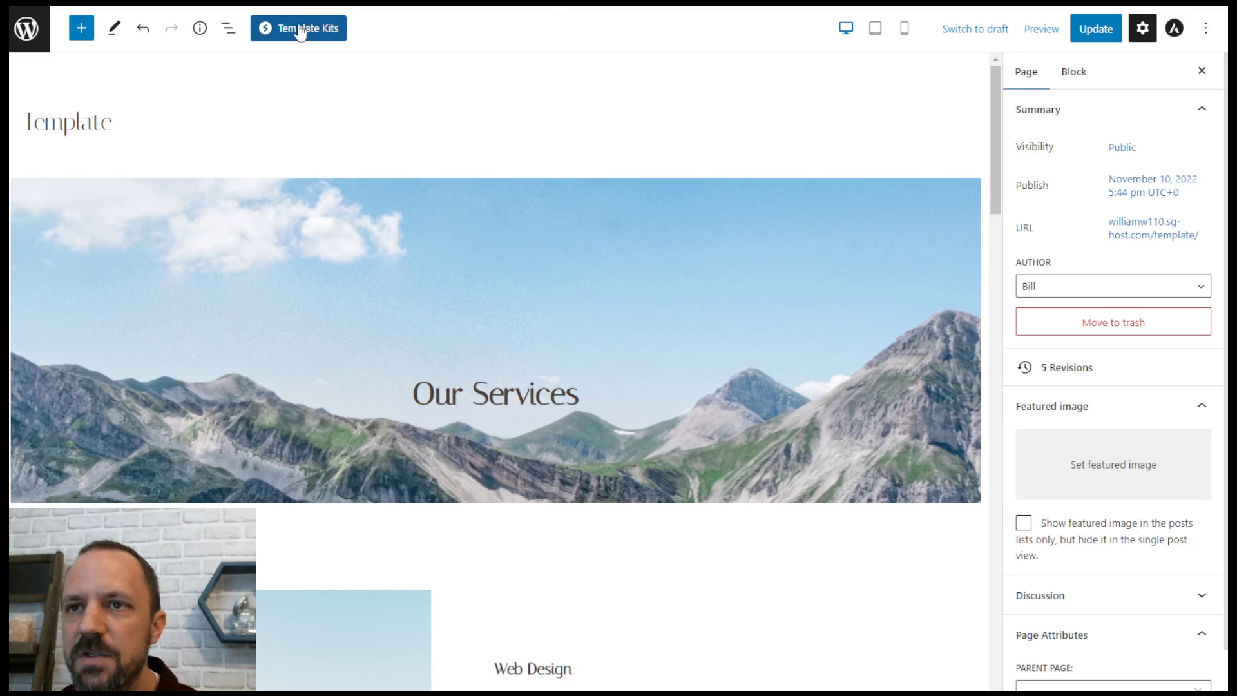
Step: Browse the Template Kits library, close it, and scroll down the Our Services page
click(299, 29)
scroll(604, 339, down, 10)
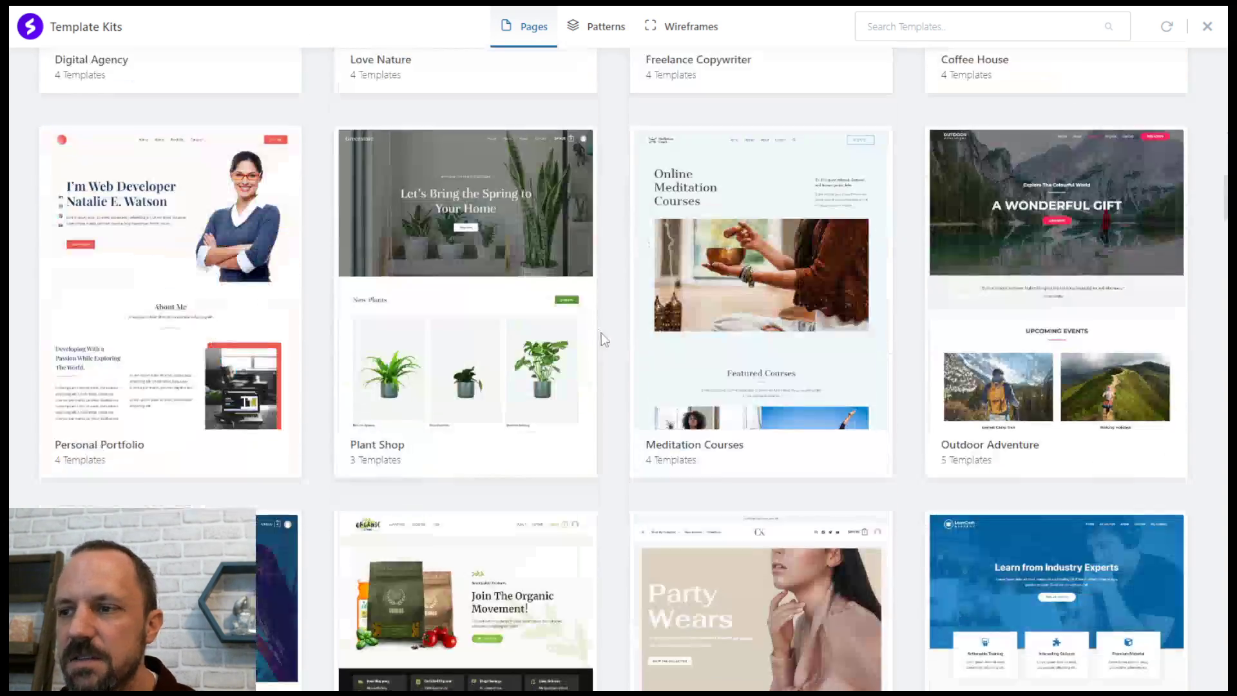
scroll(601, 333, up, 10)
scroll(476, 409, down, 15)
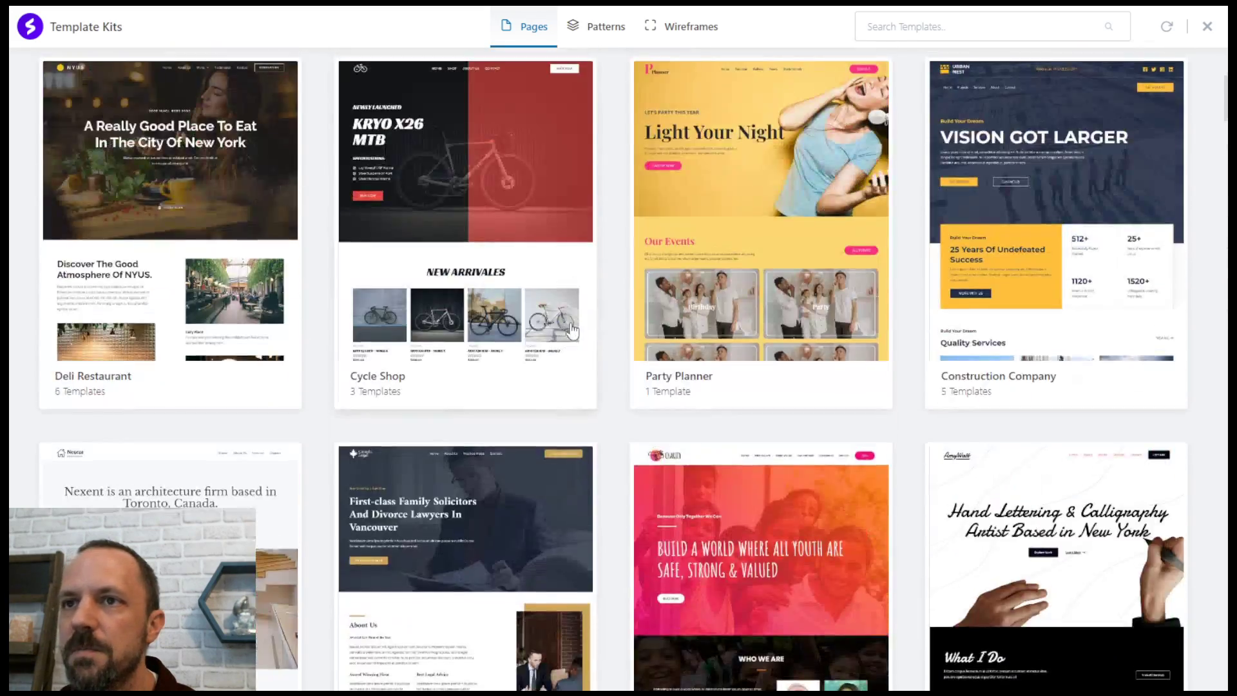
scroll(573, 330, up, 5)
click(1208, 29)
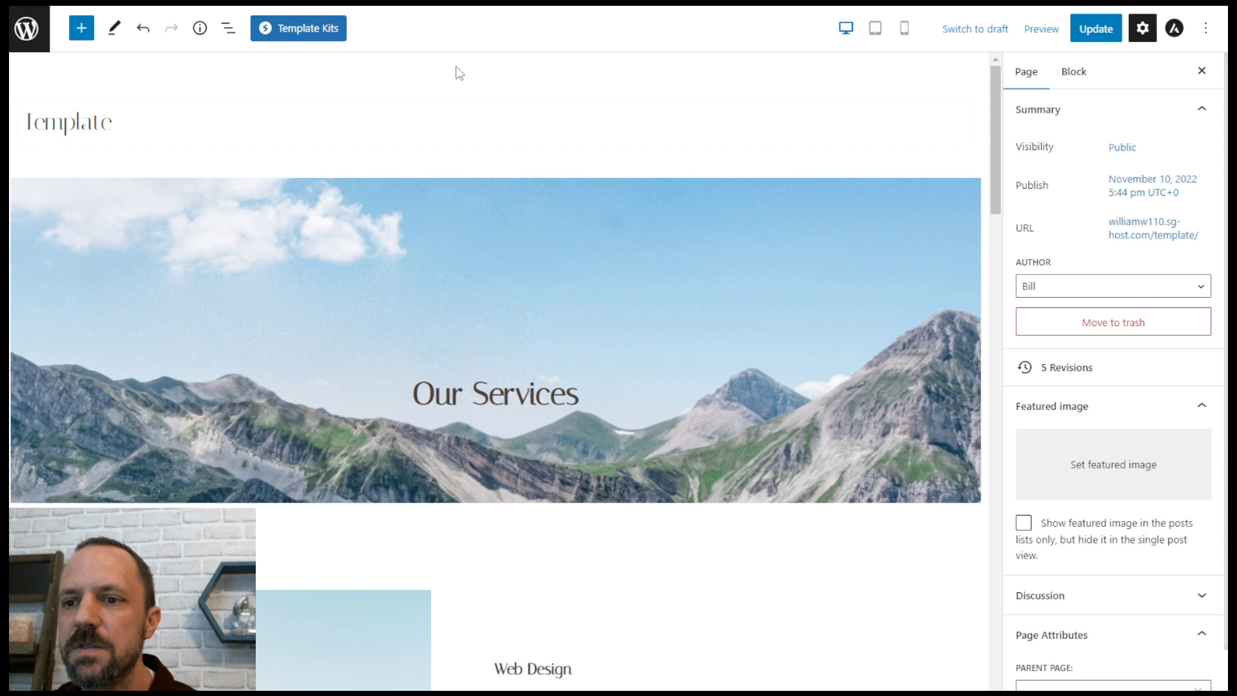
drag(999, 125, 1007, 243)
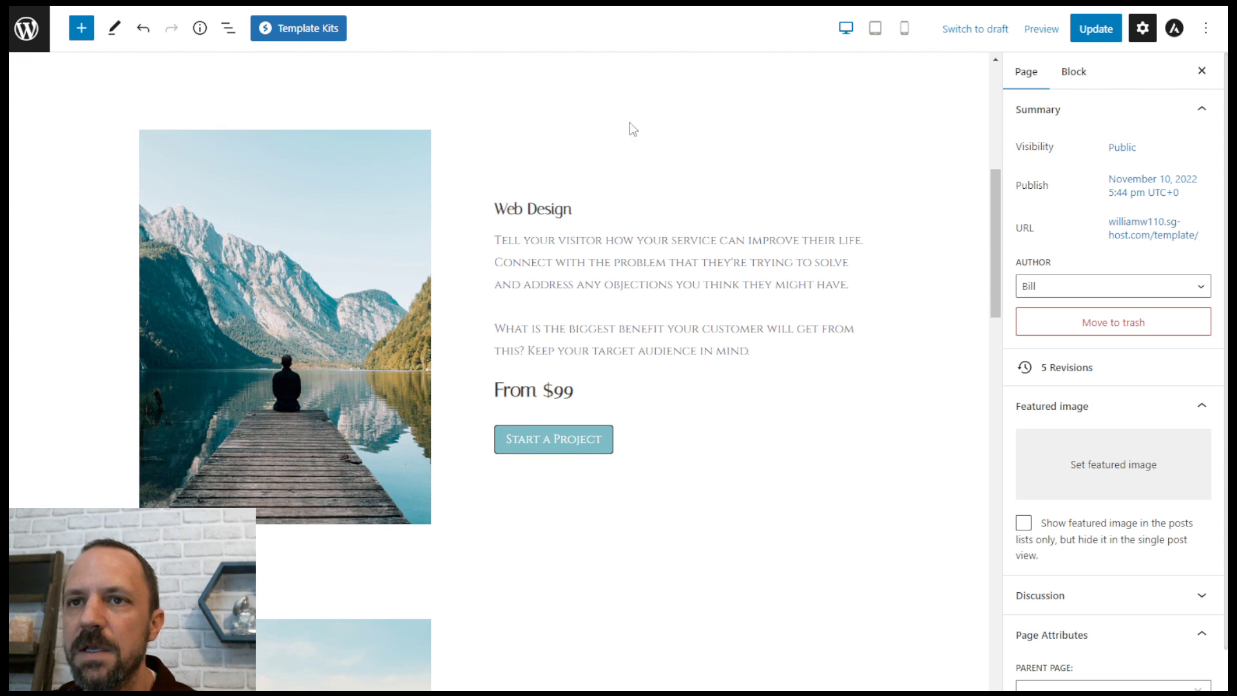
Step: Select each of the five top-level Containers, then show the banner's Full Width, 1200 content-width settings
click(228, 29)
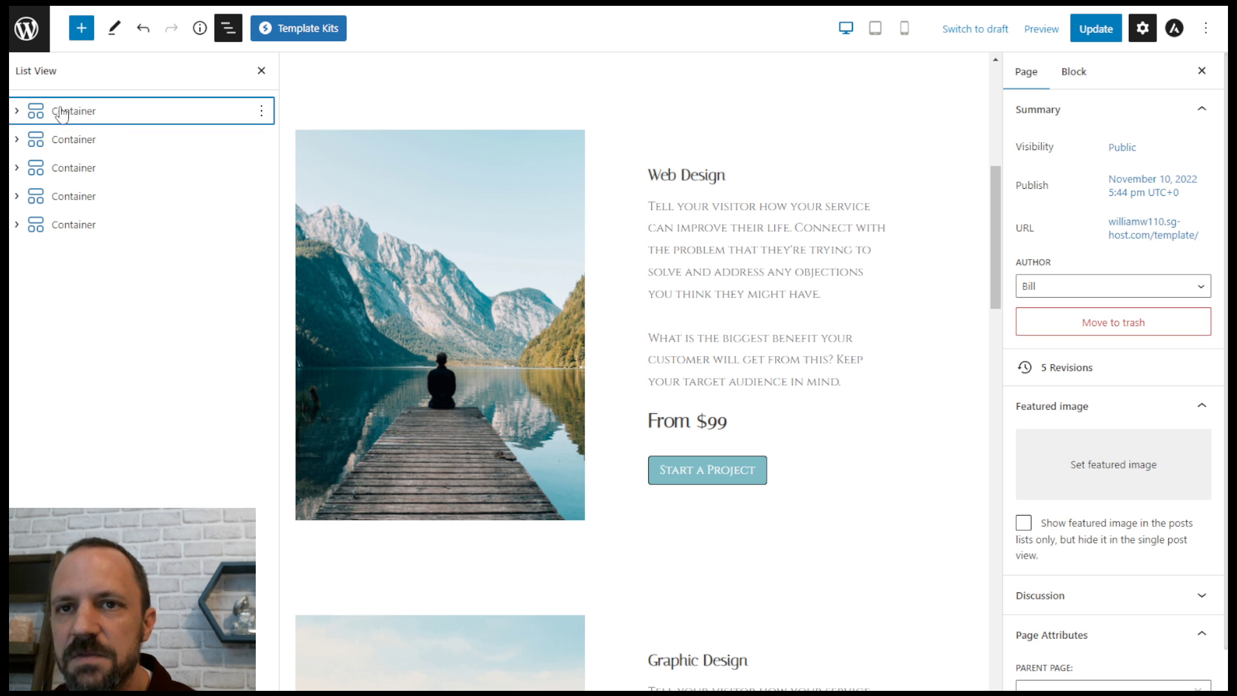
click(50, 115)
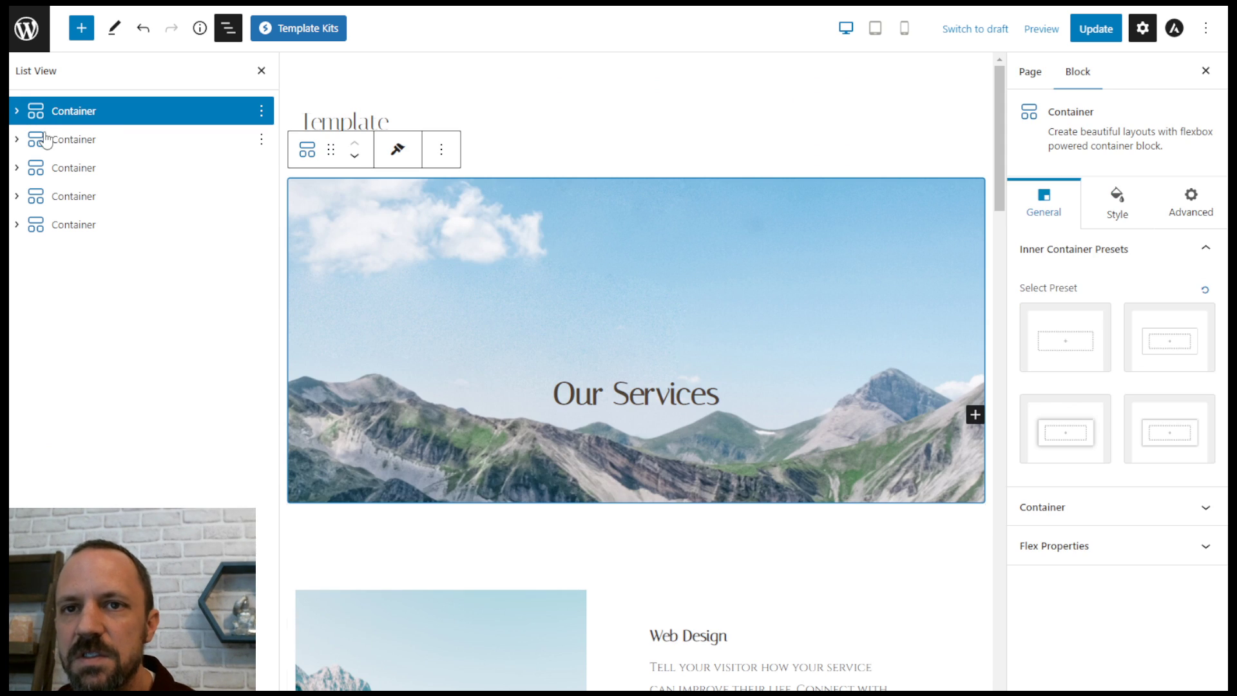
click(47, 139)
click(45, 169)
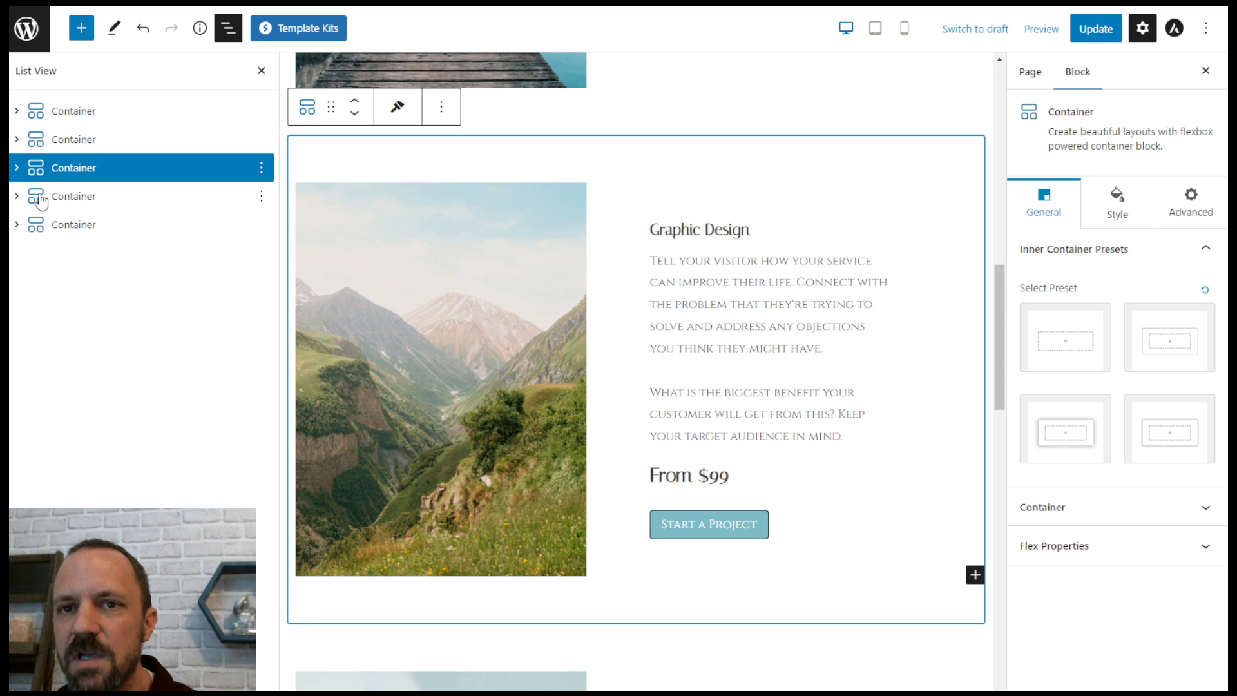
click(39, 196)
click(42, 226)
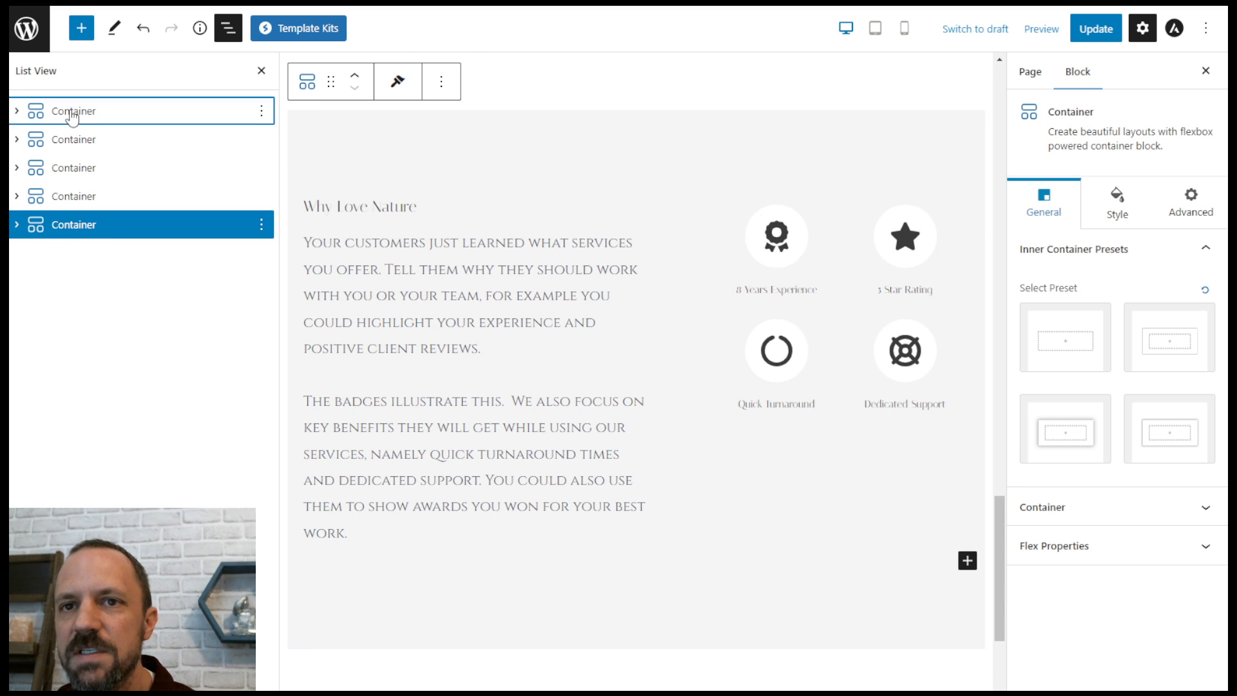
click(69, 114)
click(66, 147)
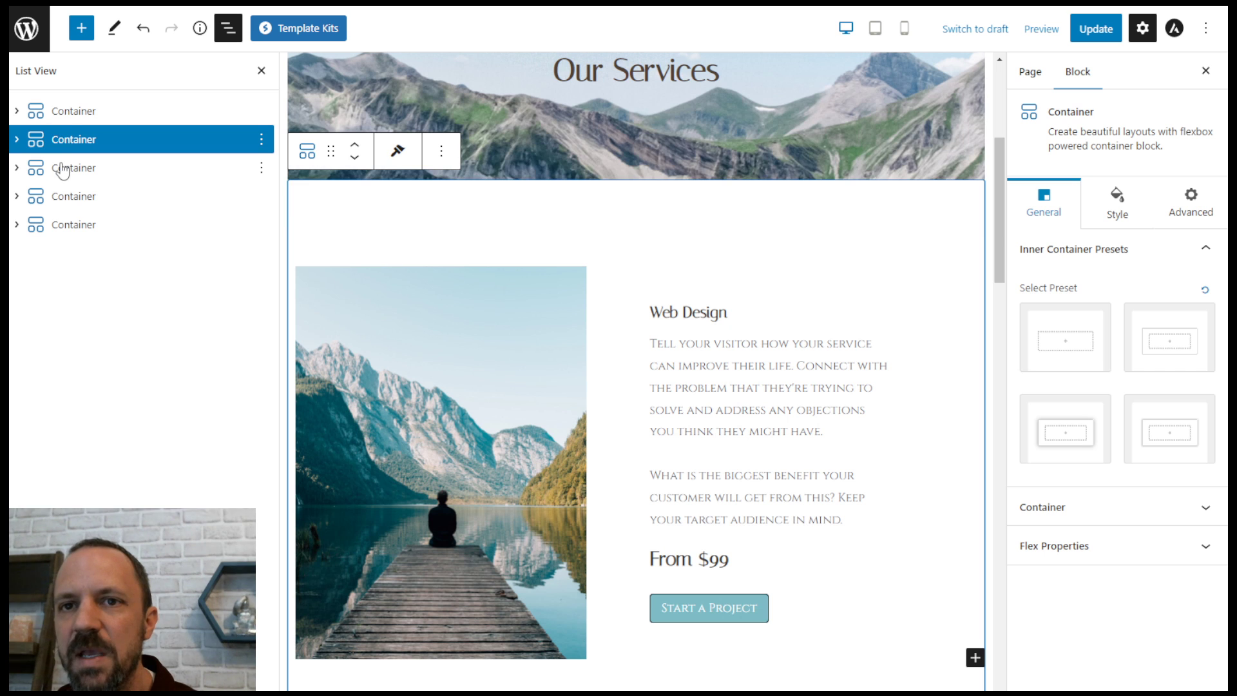
click(65, 115)
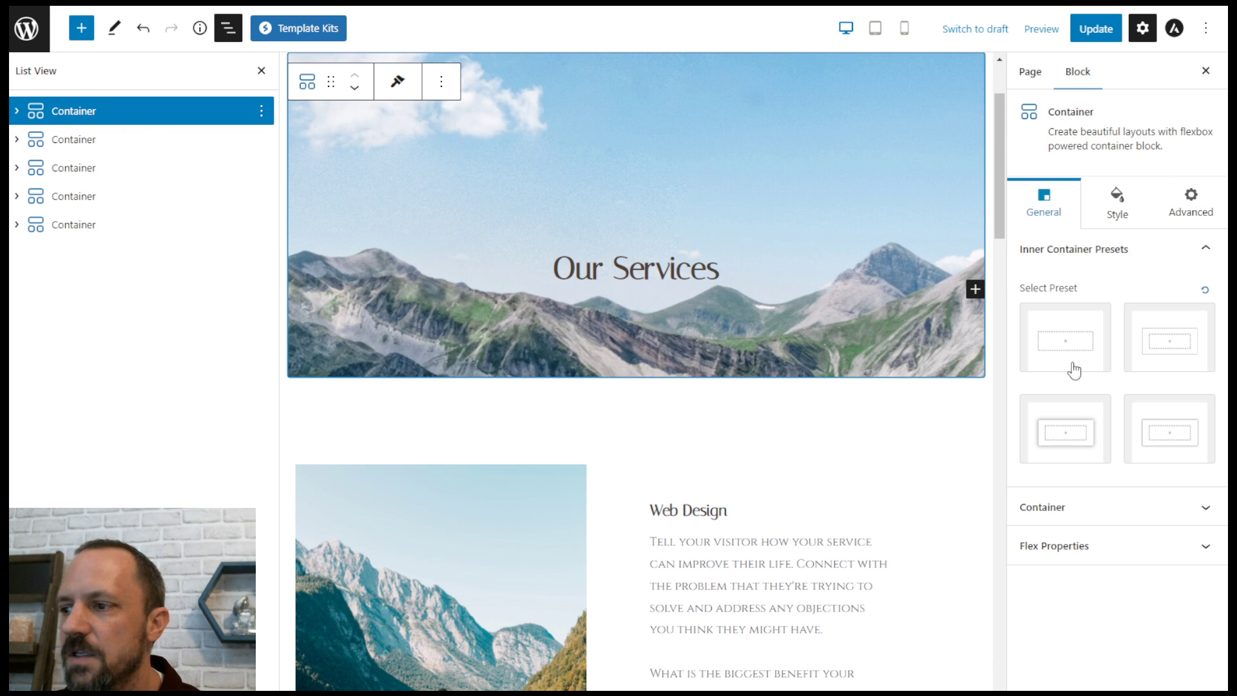
click(1072, 506)
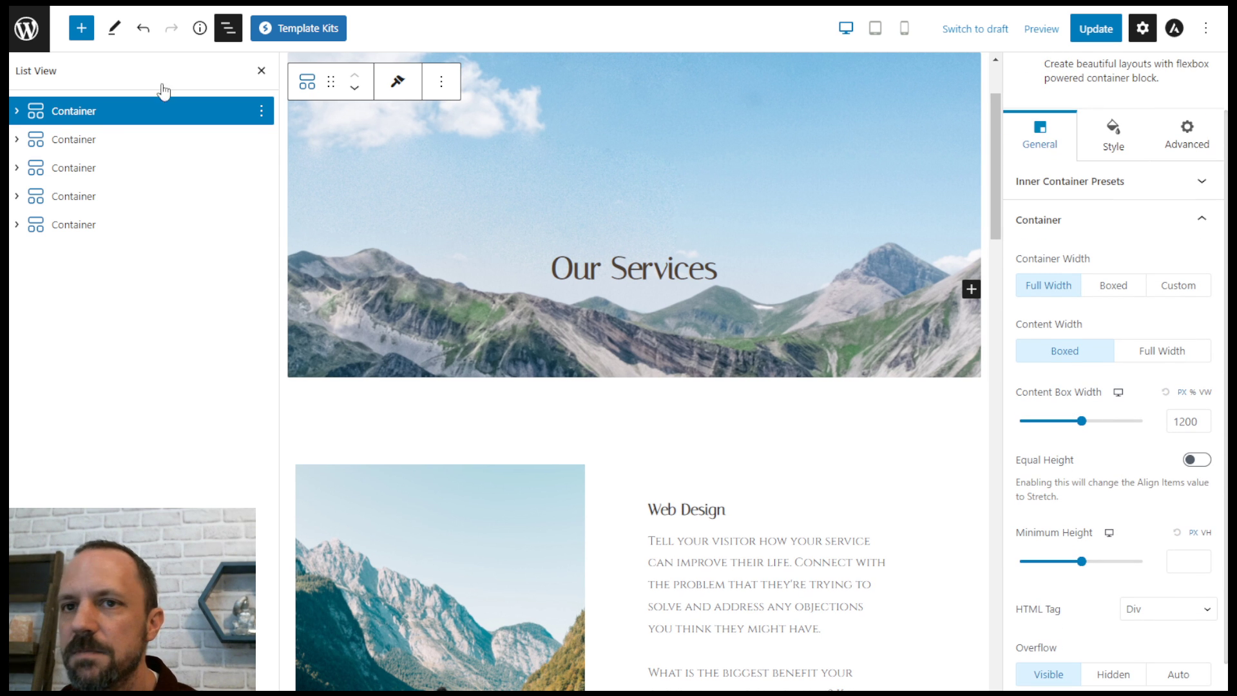
Step: Select the Web Design Container and expand it to show its two nested Containers
click(46, 147)
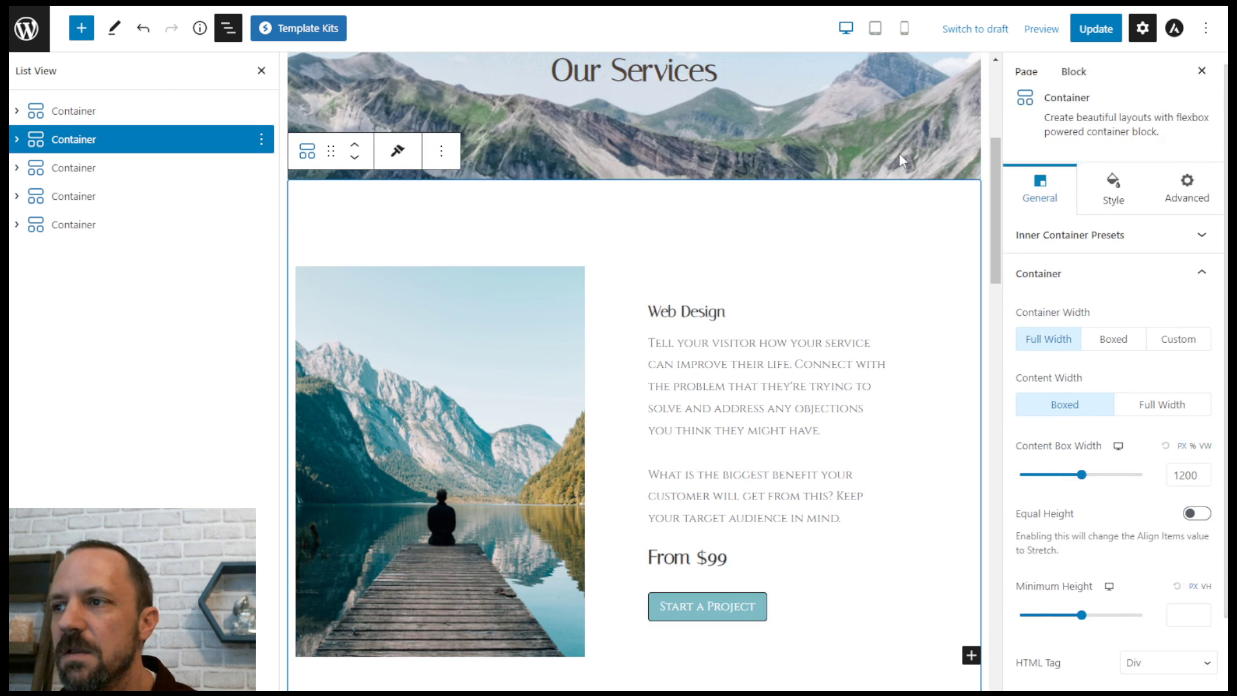
mouse_move(996, 180)
mouse_down()
mouse_move(997, 221)
mouse_move(1000, 198)
mouse_up()
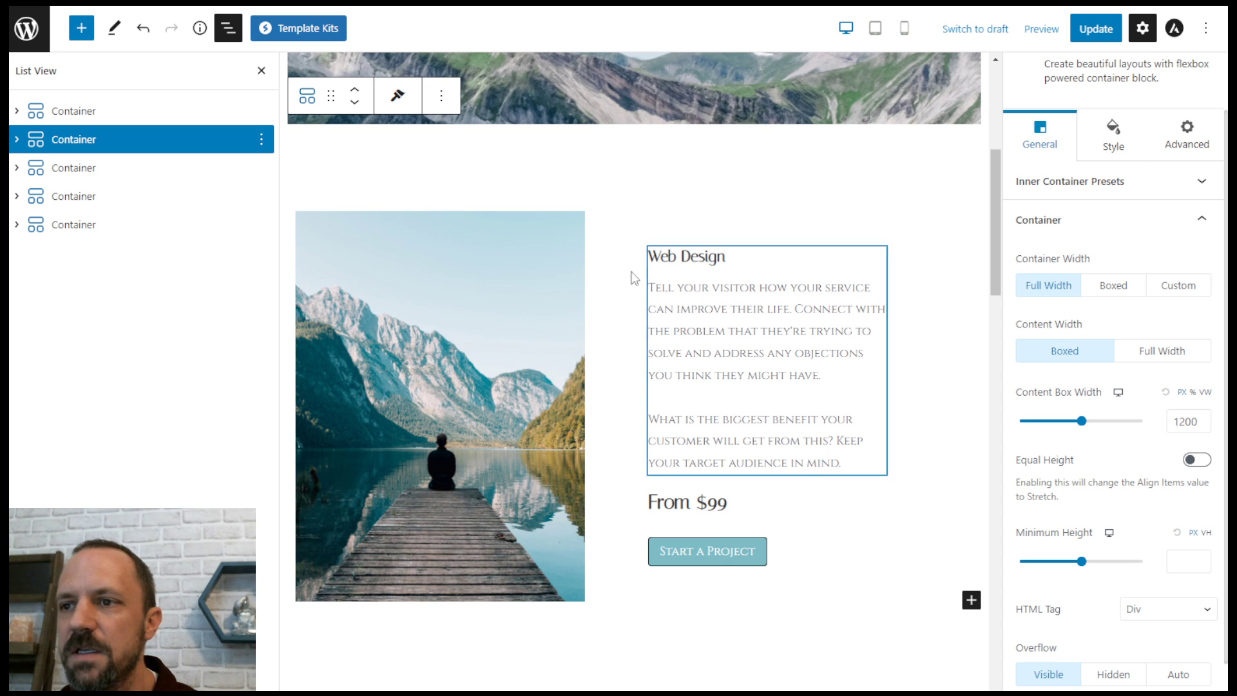
click(17, 139)
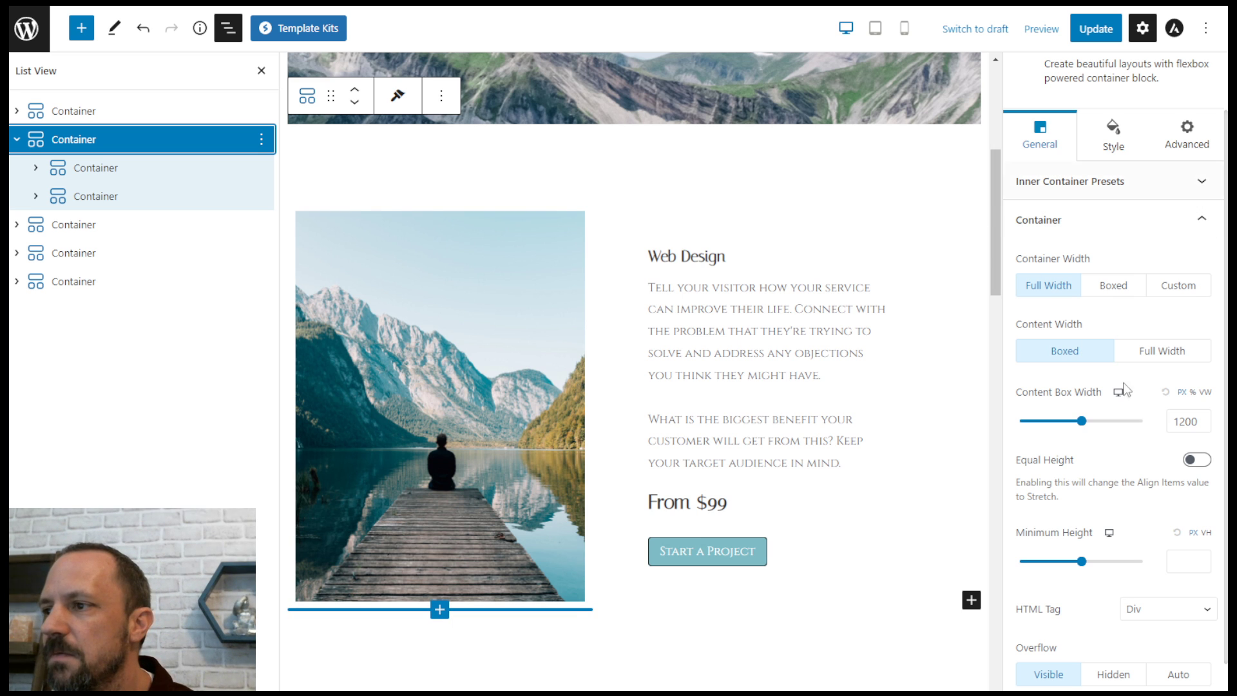
Step: Set the Web Design Container's Align Items to Center in its Row flex settings
scroll(1115, 515, down, 1)
click(1099, 671)
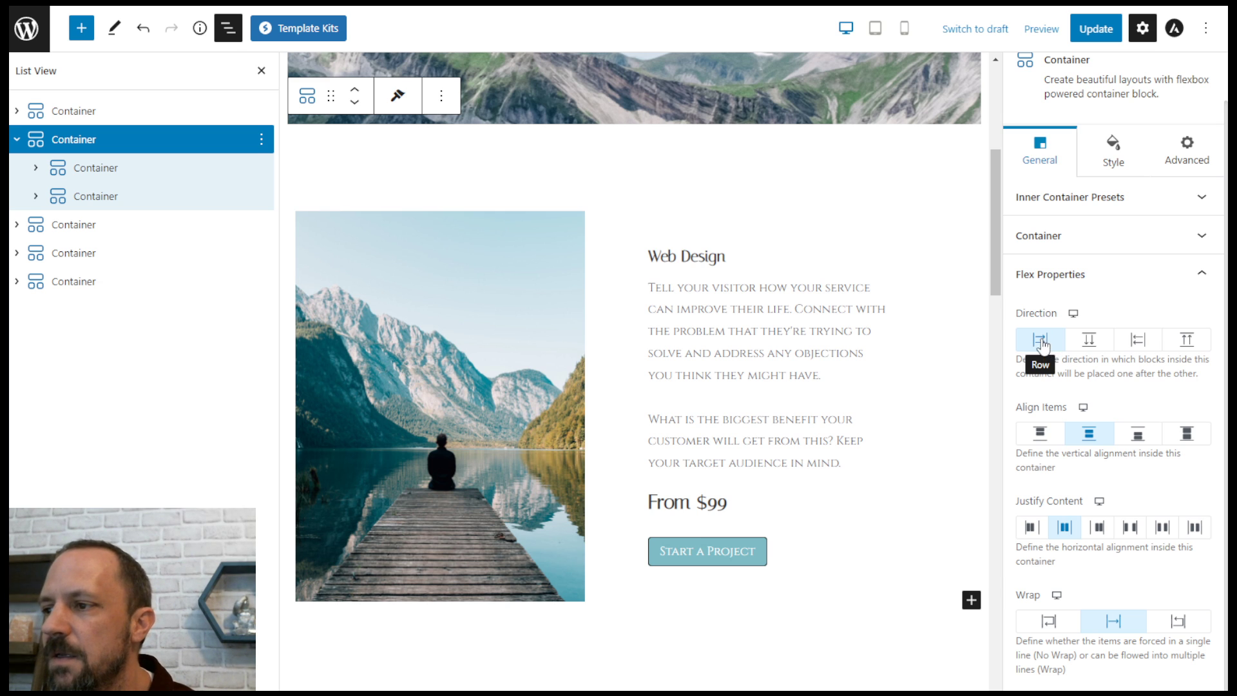
click(1090, 438)
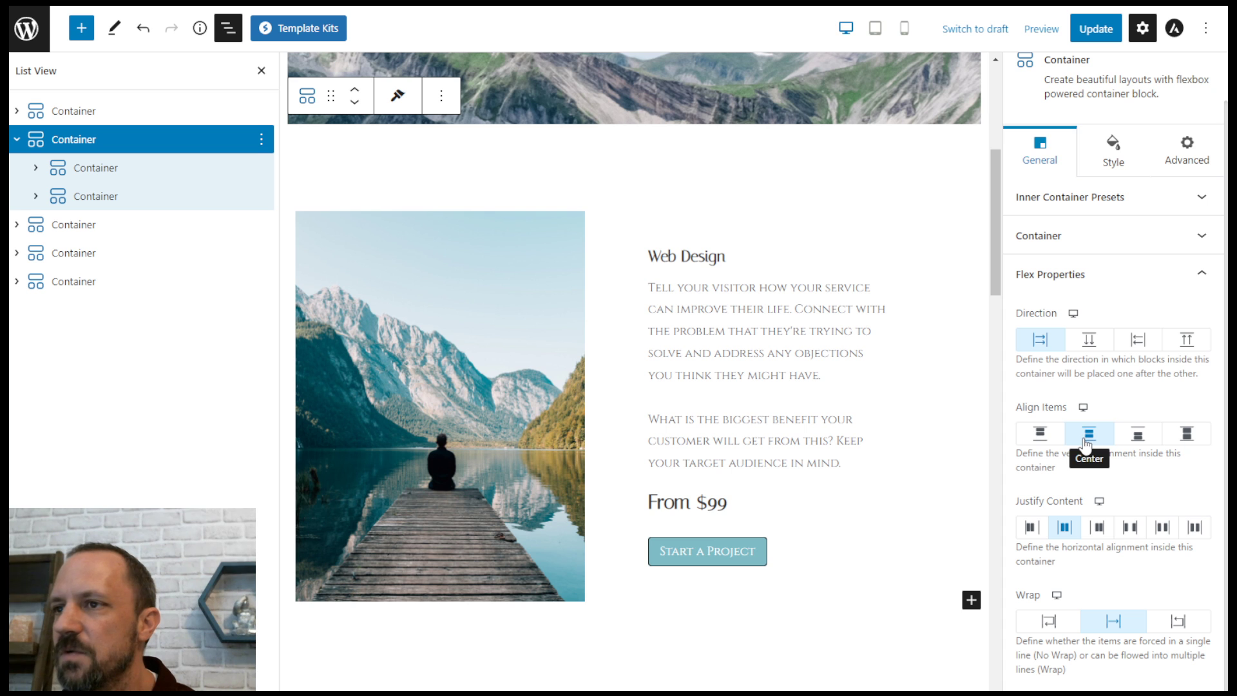
click(1077, 235)
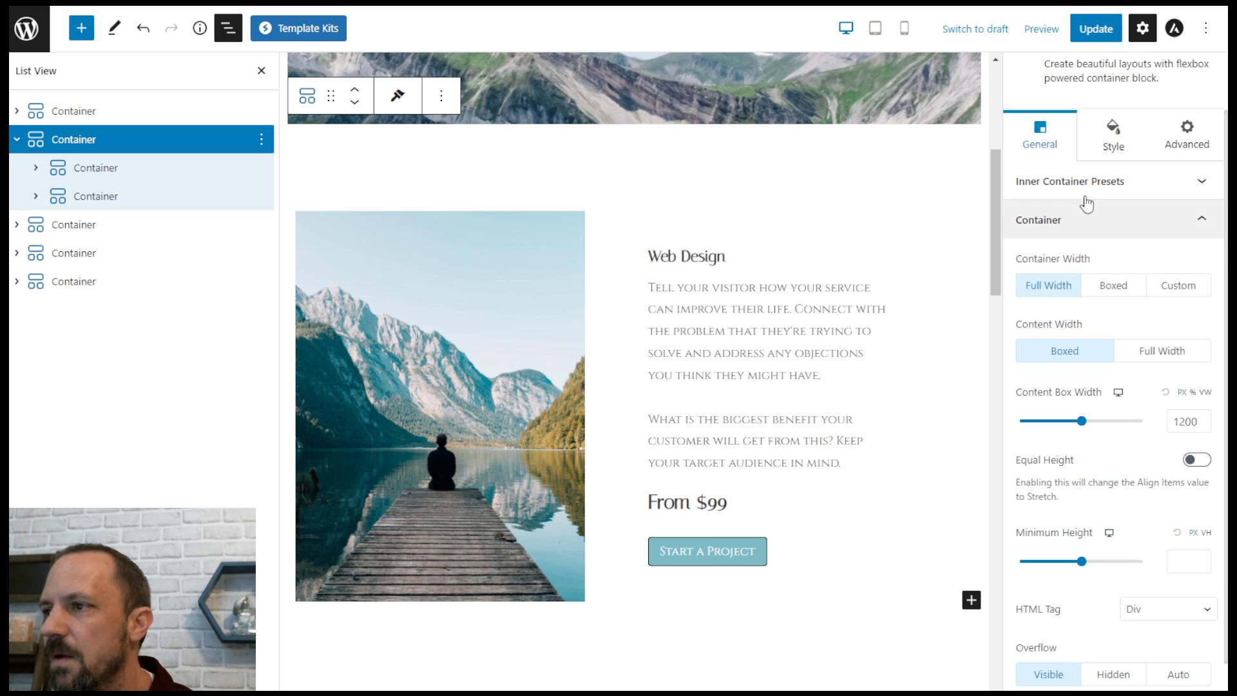
click(1080, 224)
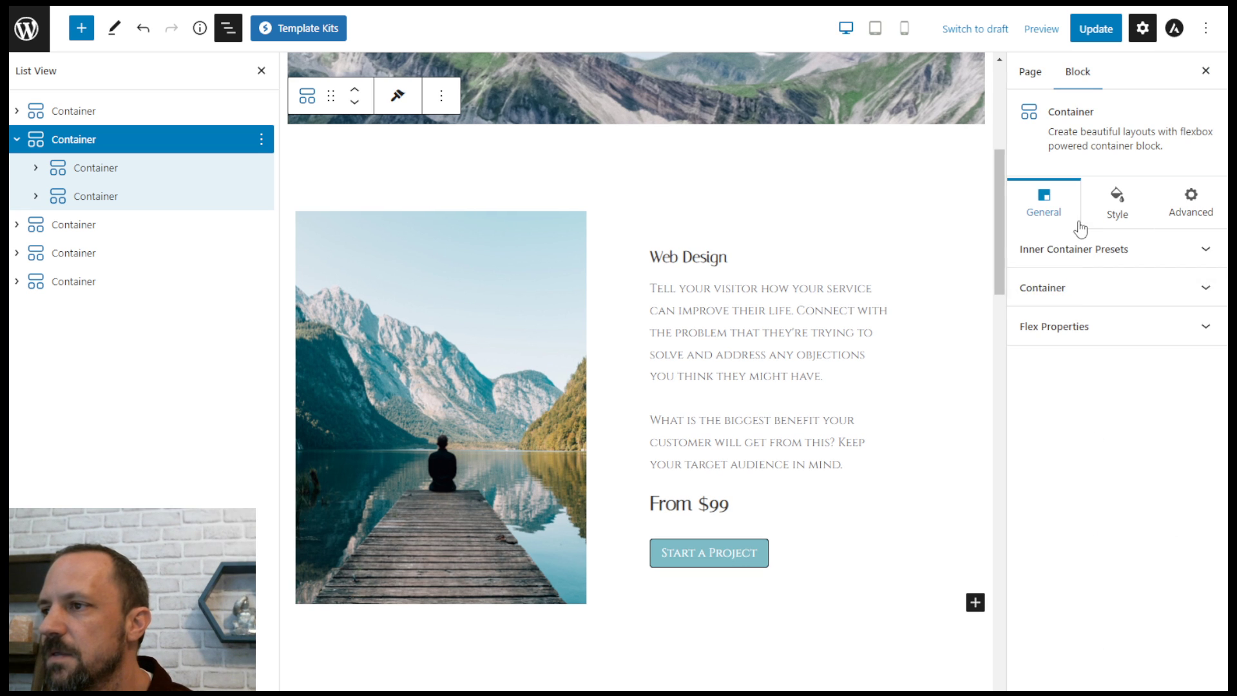
click(1097, 330)
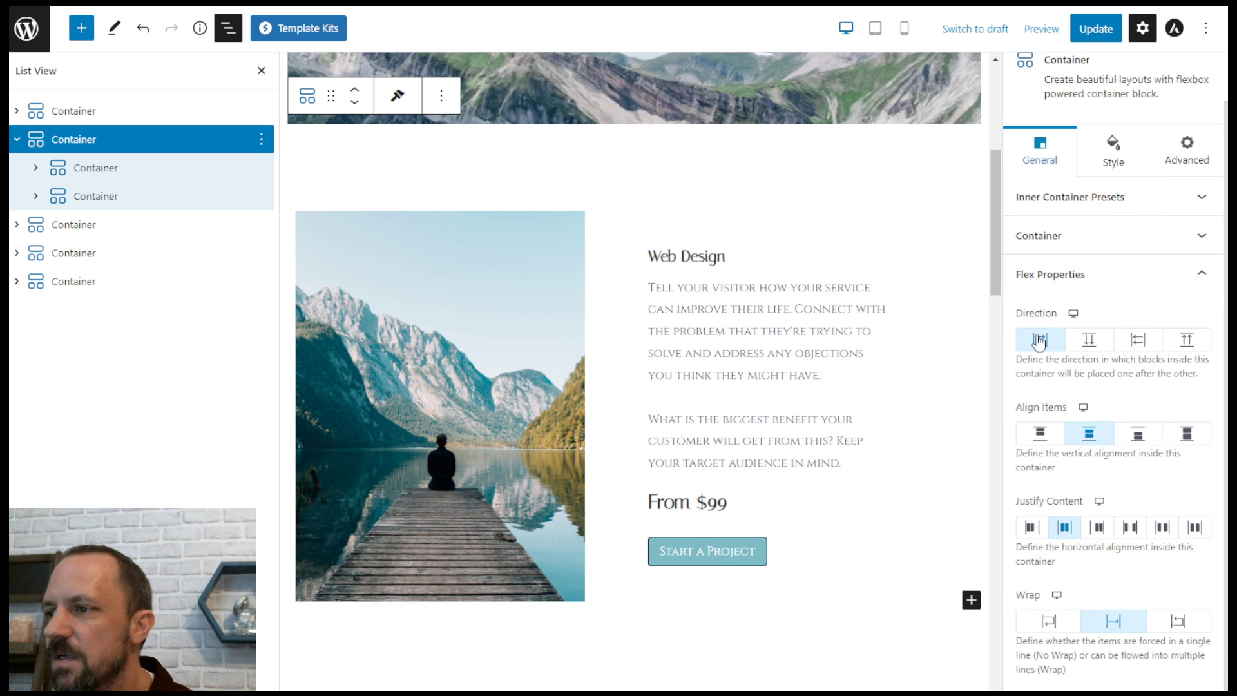
Step: Expand the photo Container to show its Image and the text Container's two Info Boxes
click(63, 167)
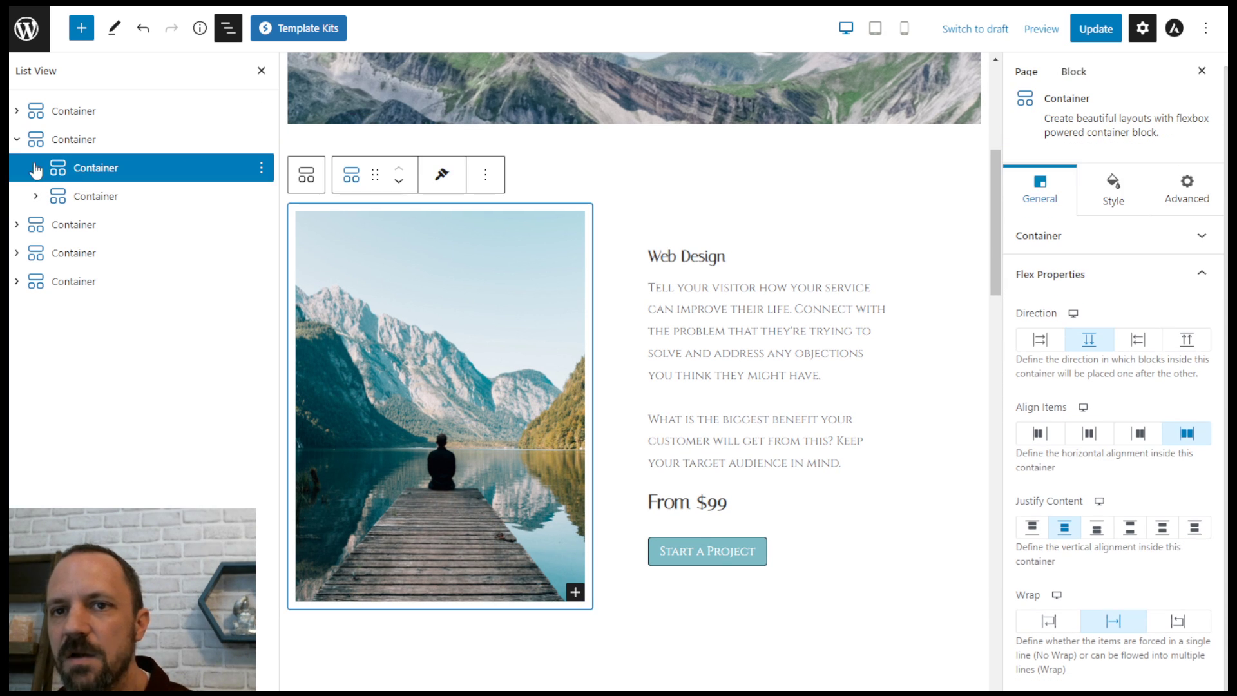
click(36, 168)
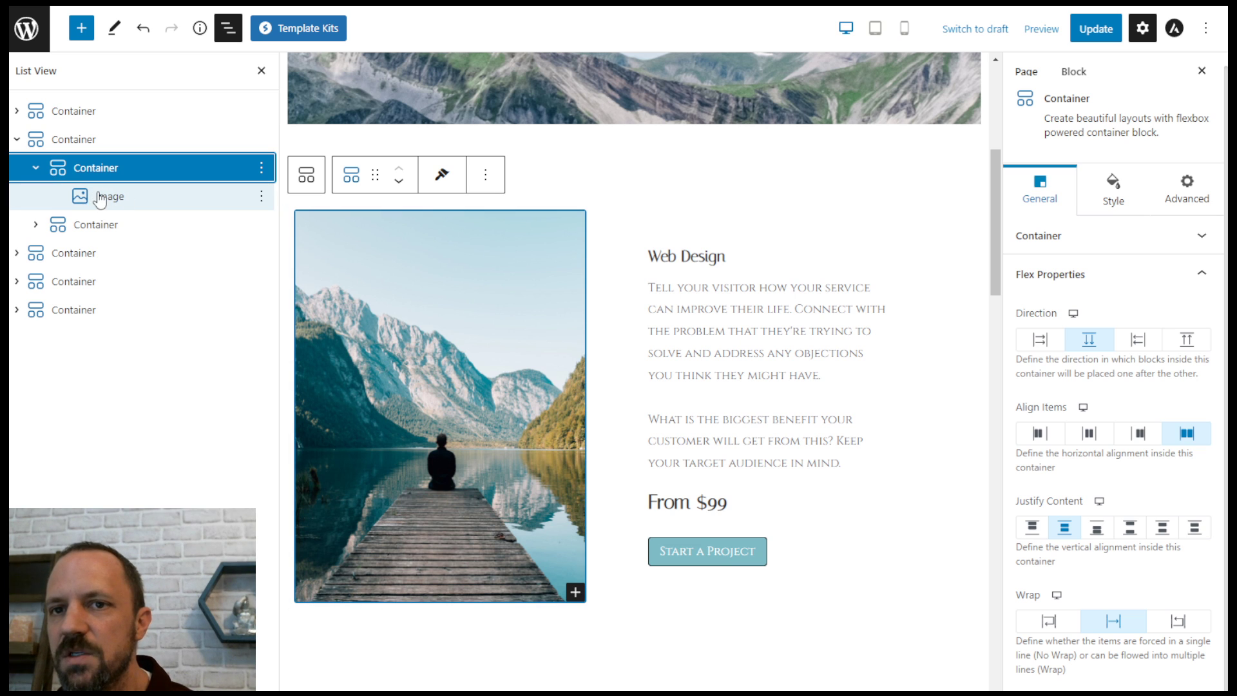
click(41, 225)
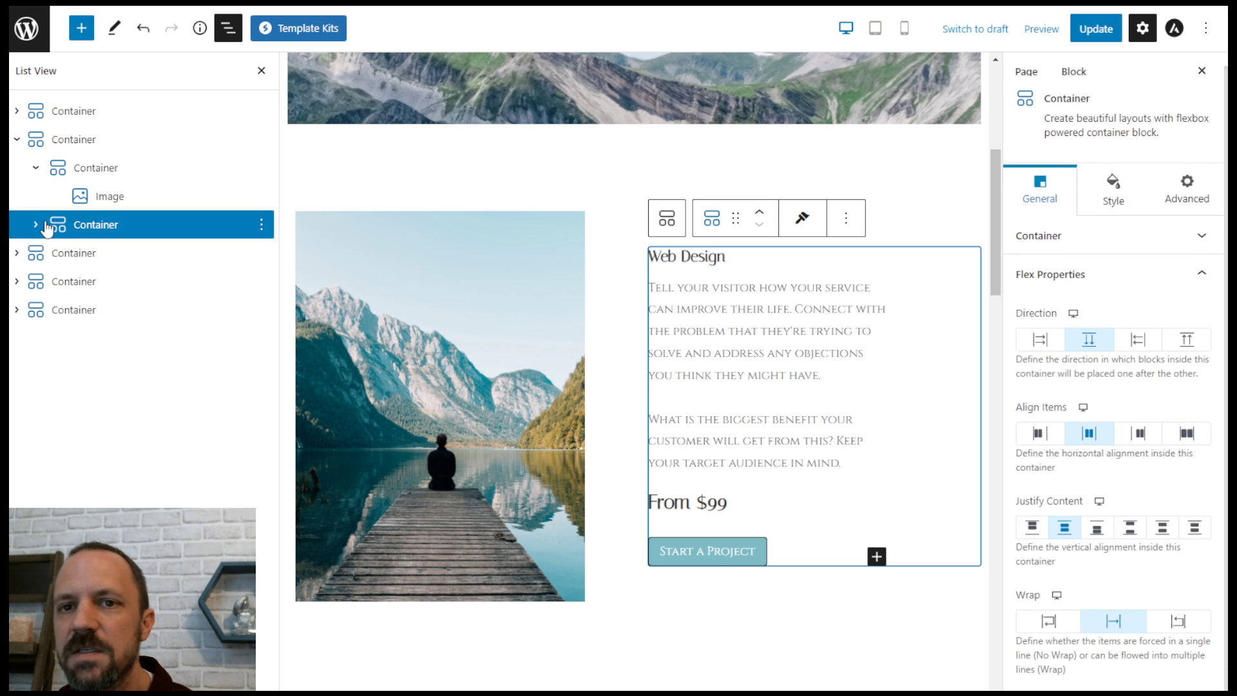
click(37, 225)
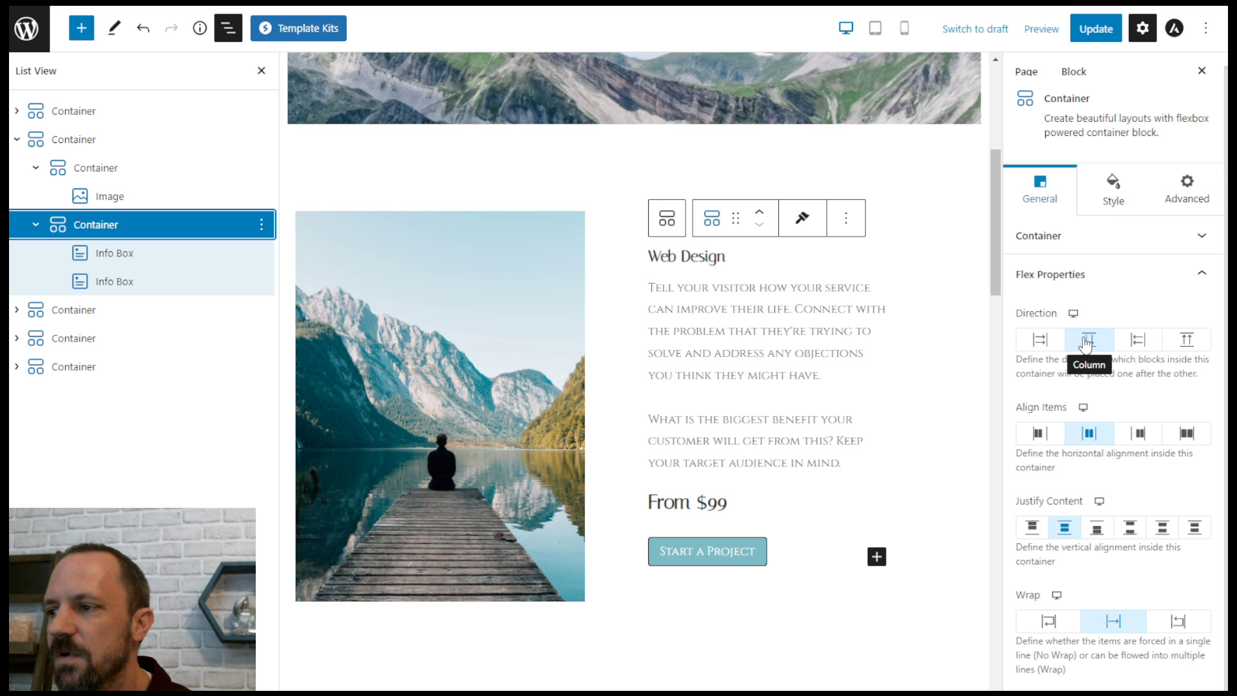
scroll(659, 311, down, 8)
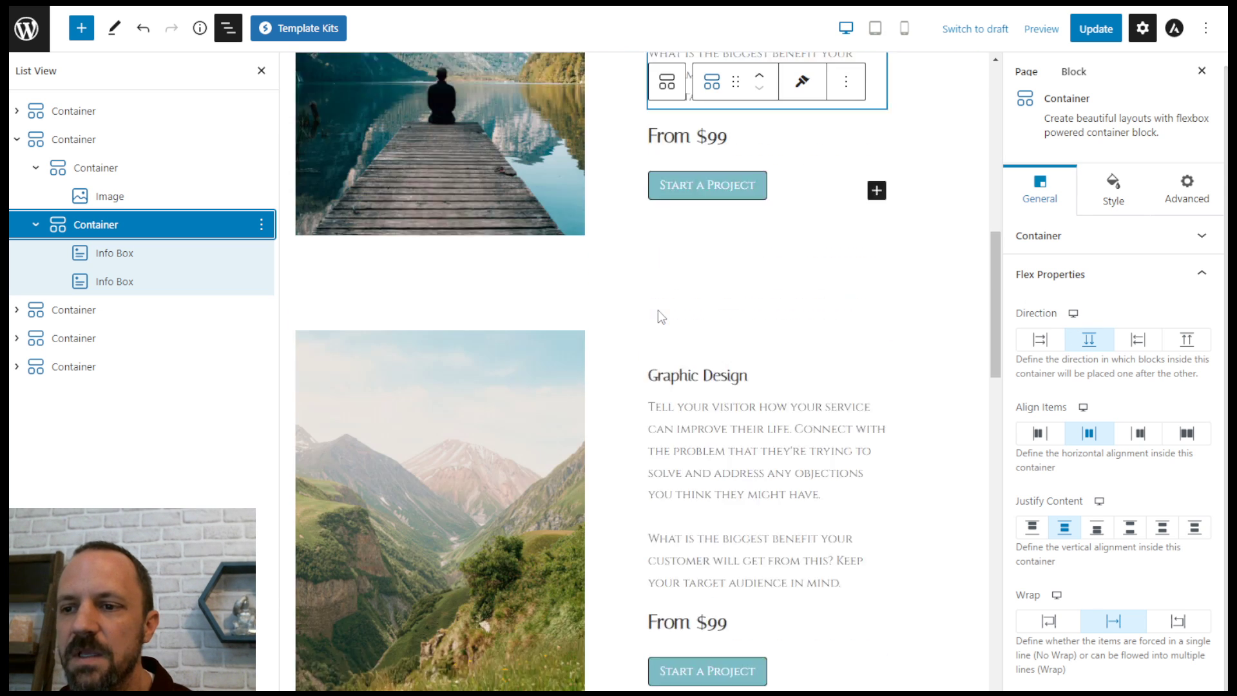
scroll(763, 393, up, 2)
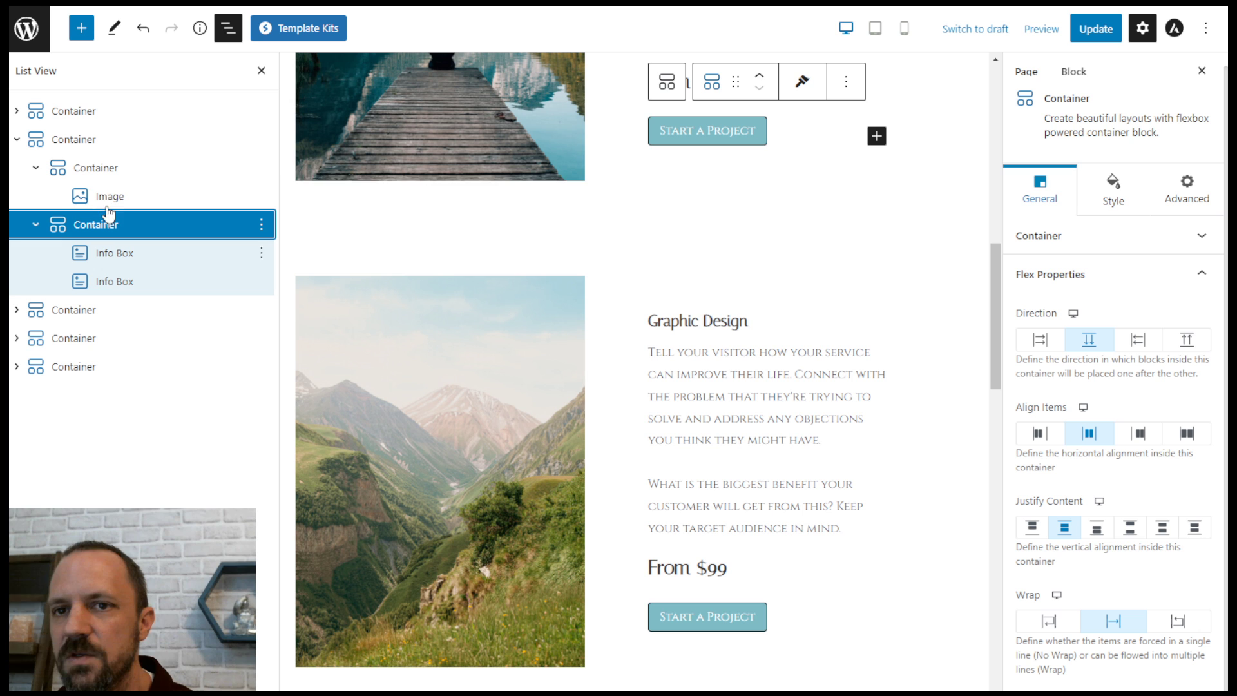
Step: Duplicate the Web Design Container from its options menu and scroll down to review it
click(40, 141)
click(261, 139)
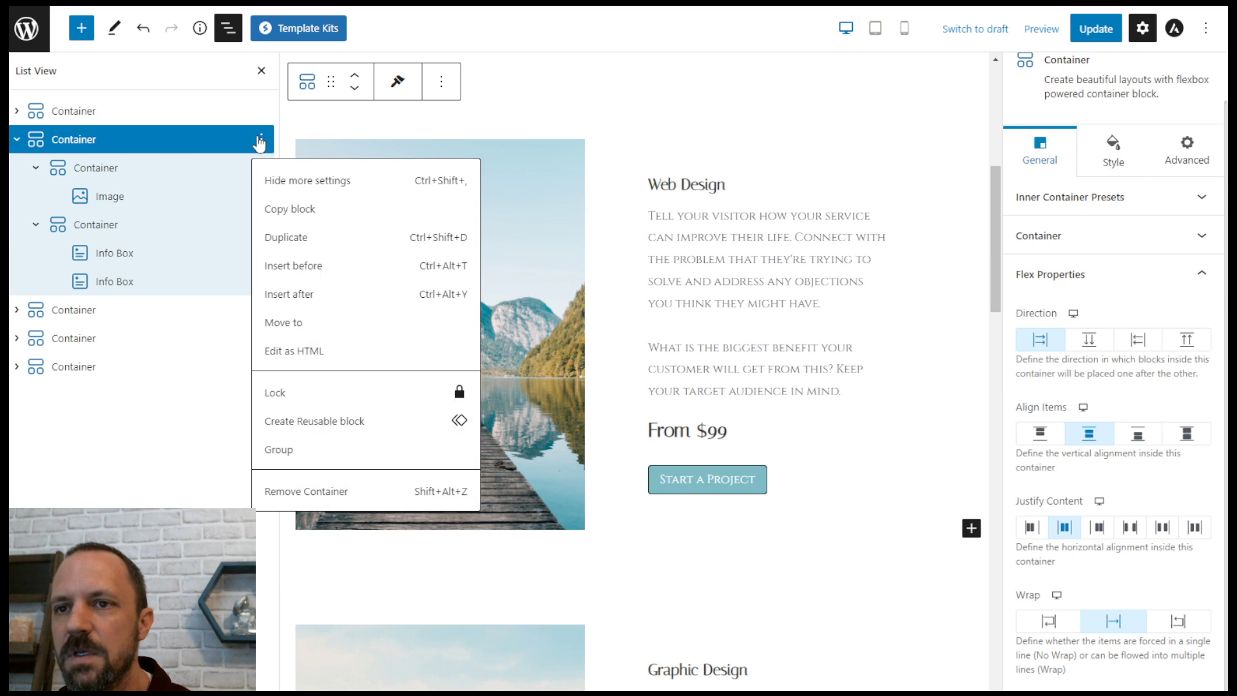
click(293, 237)
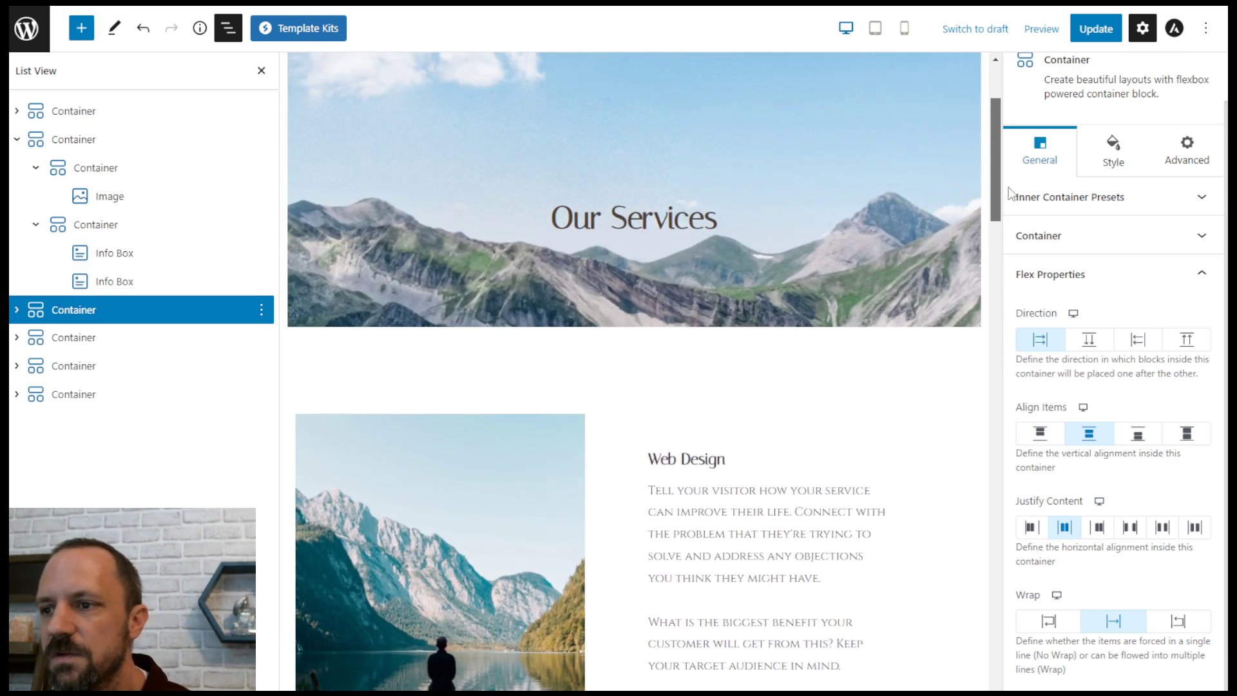
scroll(993, 386, down, 4)
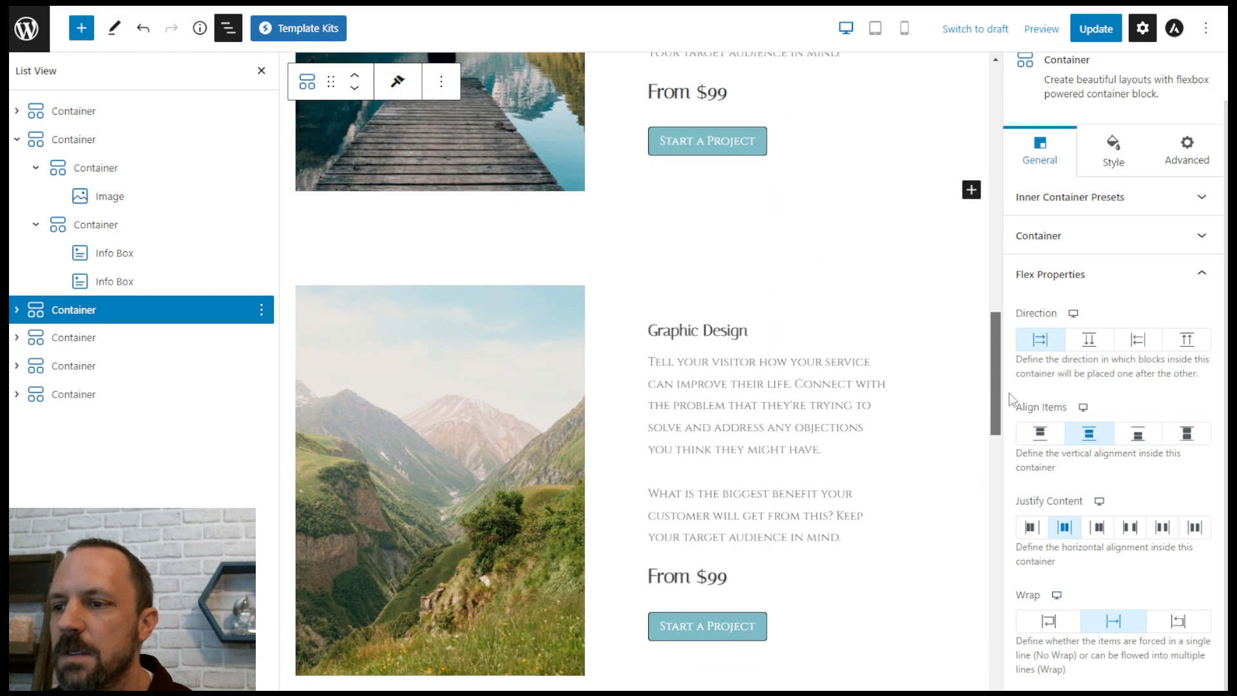
drag(992, 383, 975, 428)
scroll(975, 435, down, 5)
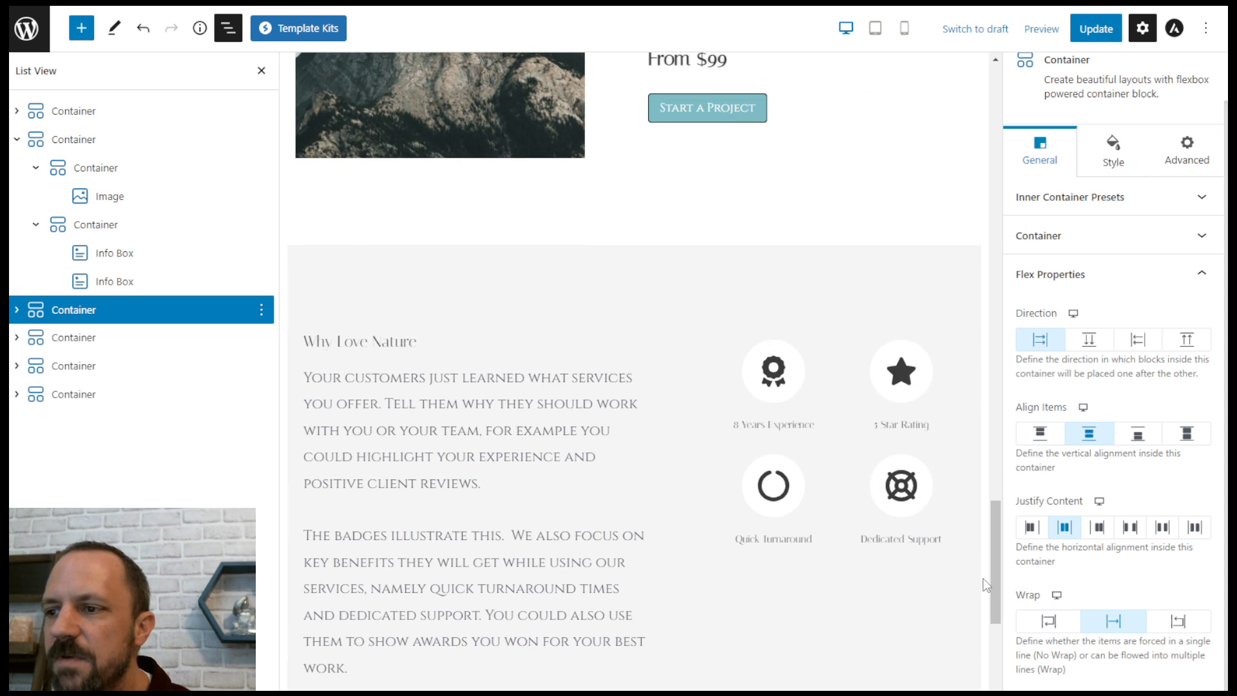